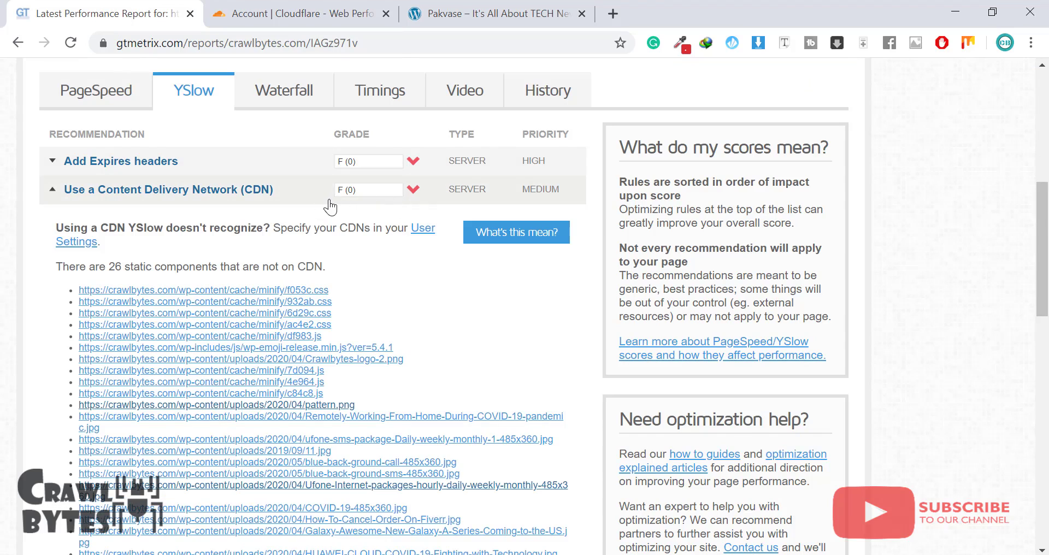
- Review the performance scores and YSlow recommendations in the crawlbytes.com report, collapsing the Use a Content Delivery Network (CDN) entry
scroll(327, 206, up, 1)
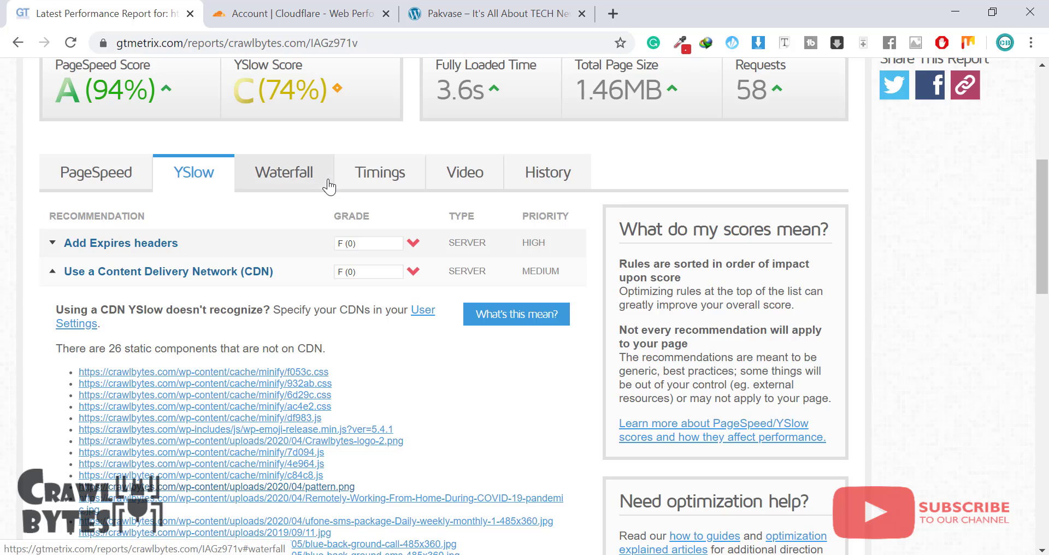
scroll(281, 204, up, 2)
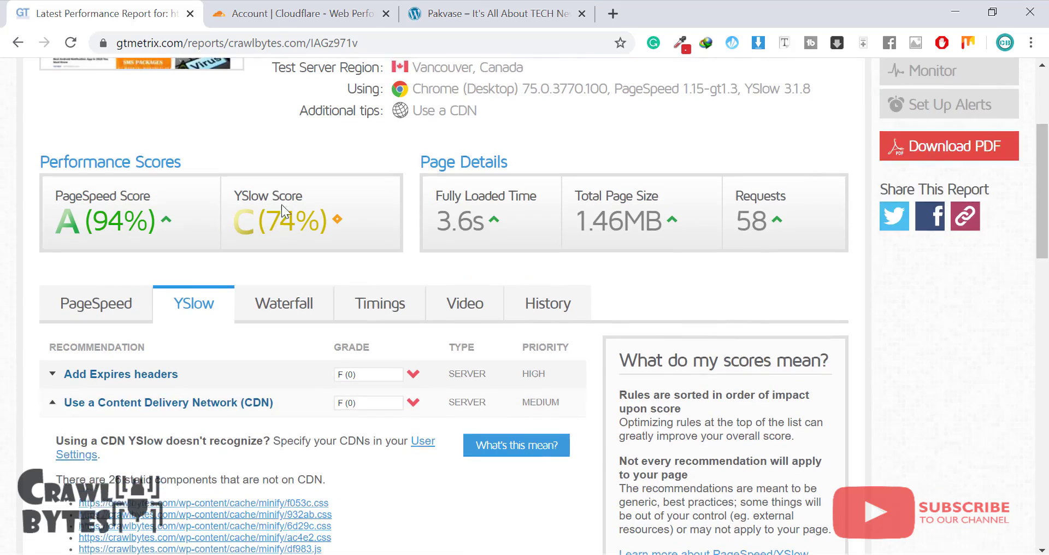
scroll(280, 205, up, 1)
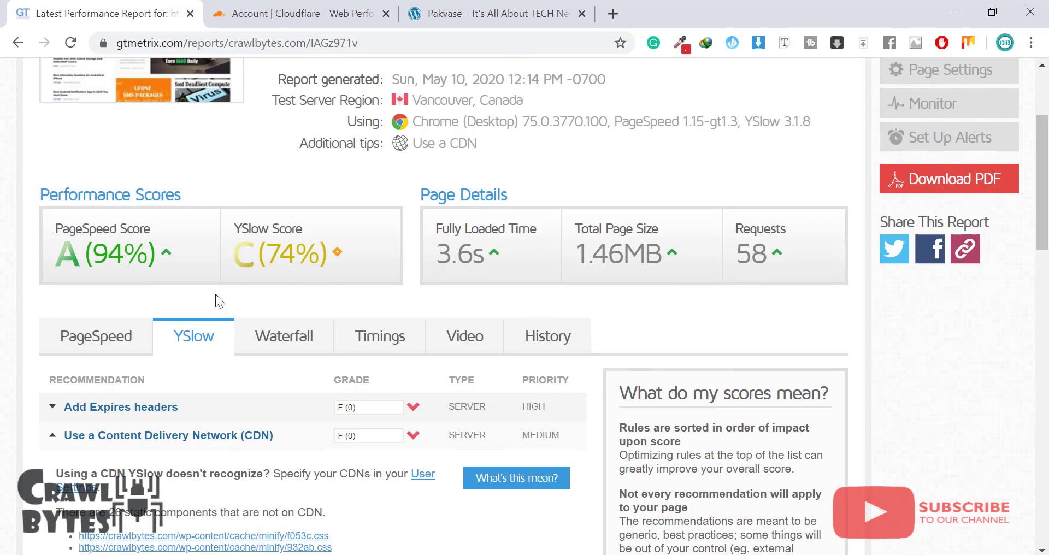
scroll(235, 328, down, 3)
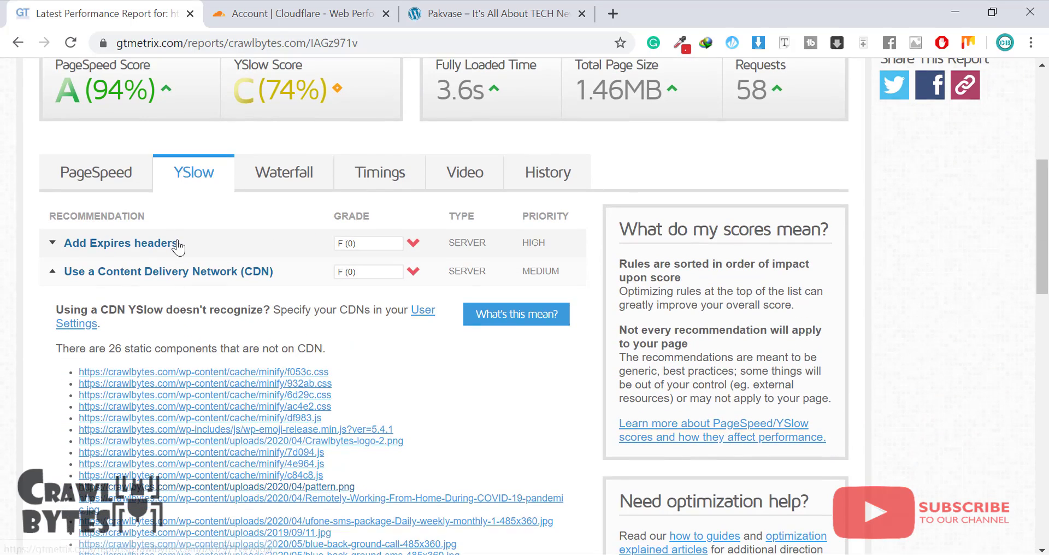
click(145, 274)
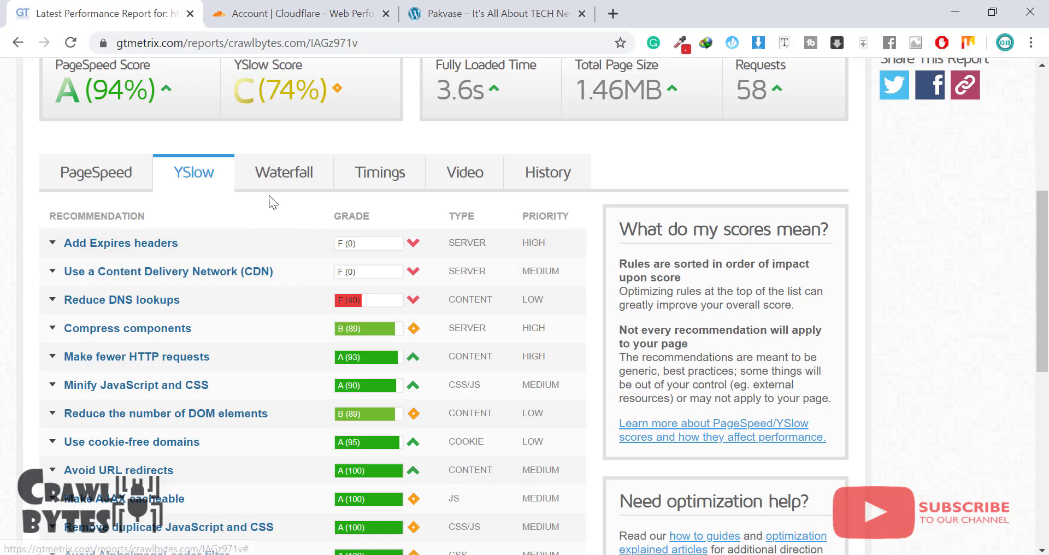
click(582, 554)
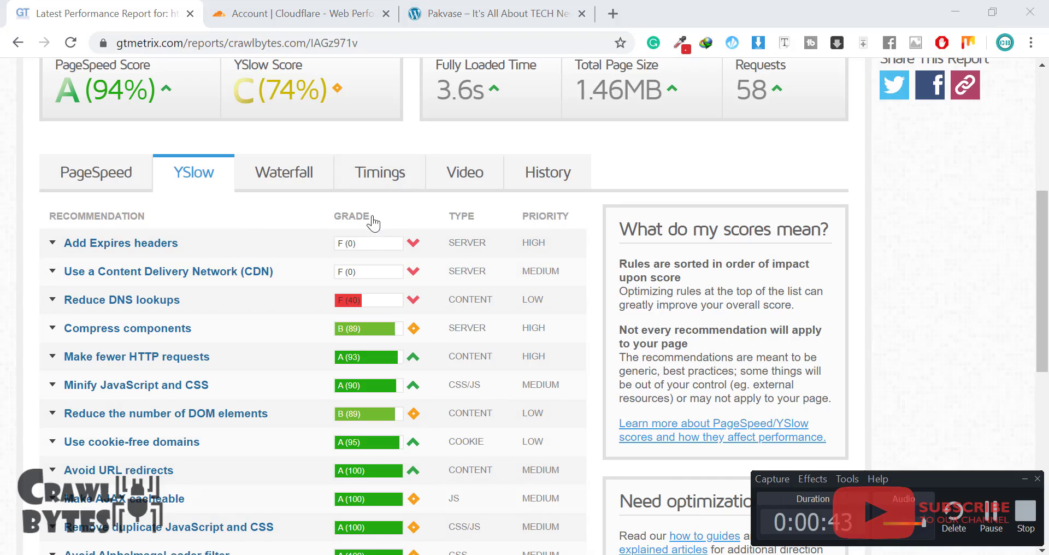
click(305, 9)
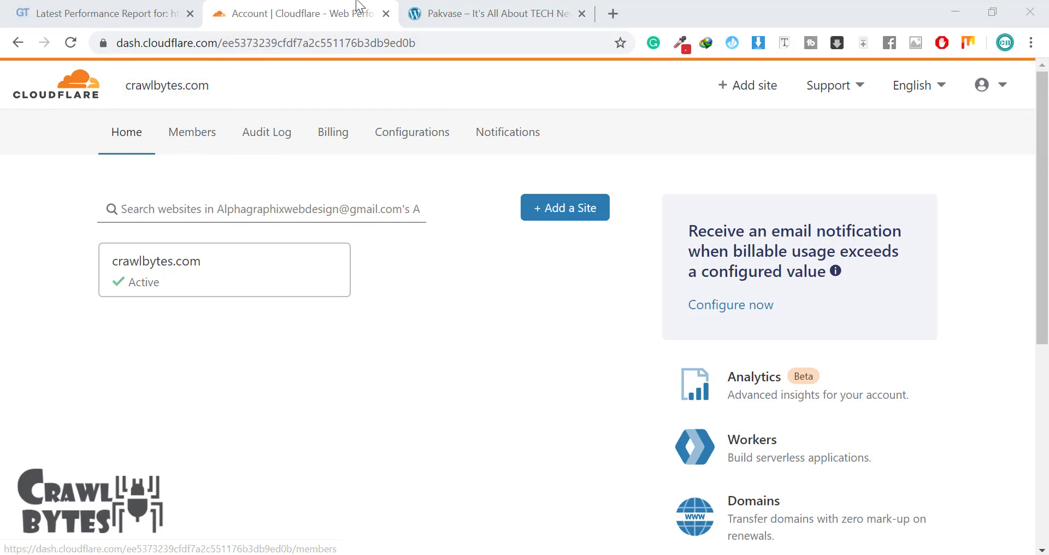
click(407, 13)
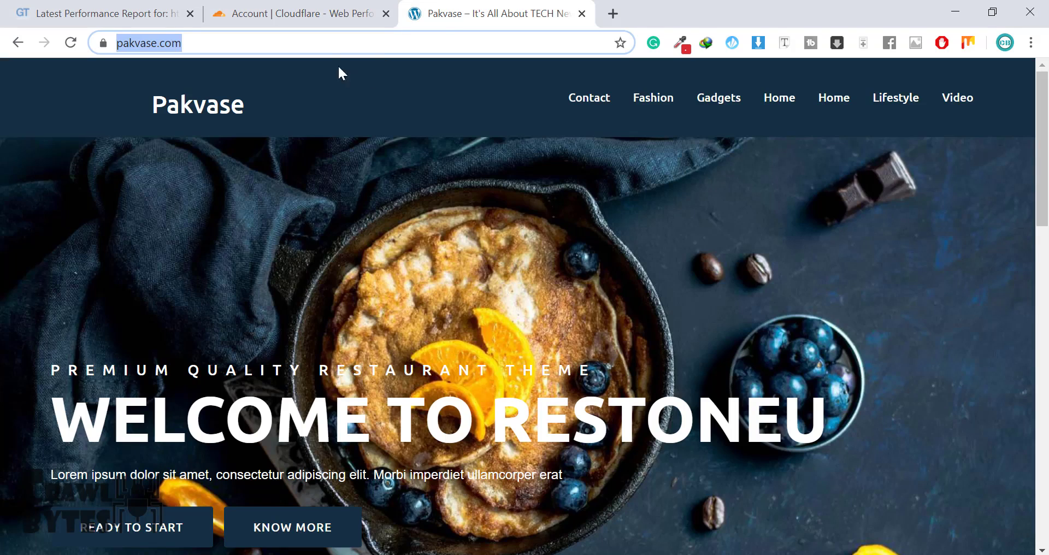
click(257, 8)
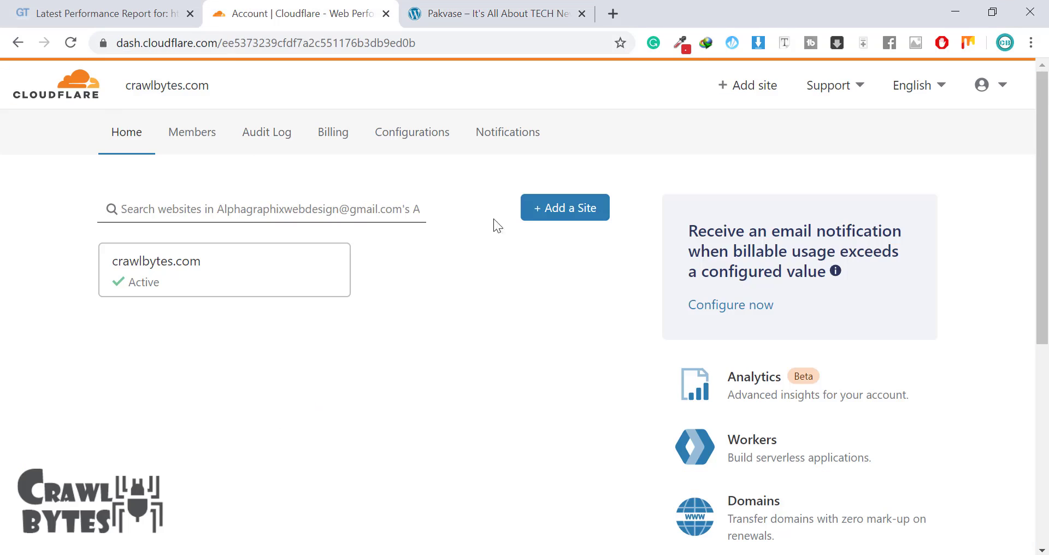
click(544, 214)
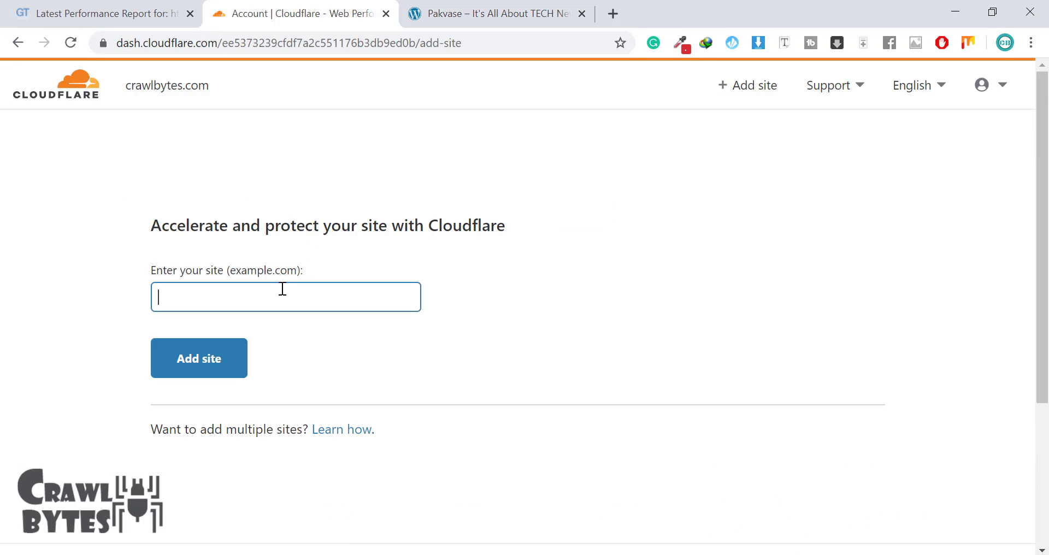
text(https://pakvase.com/)
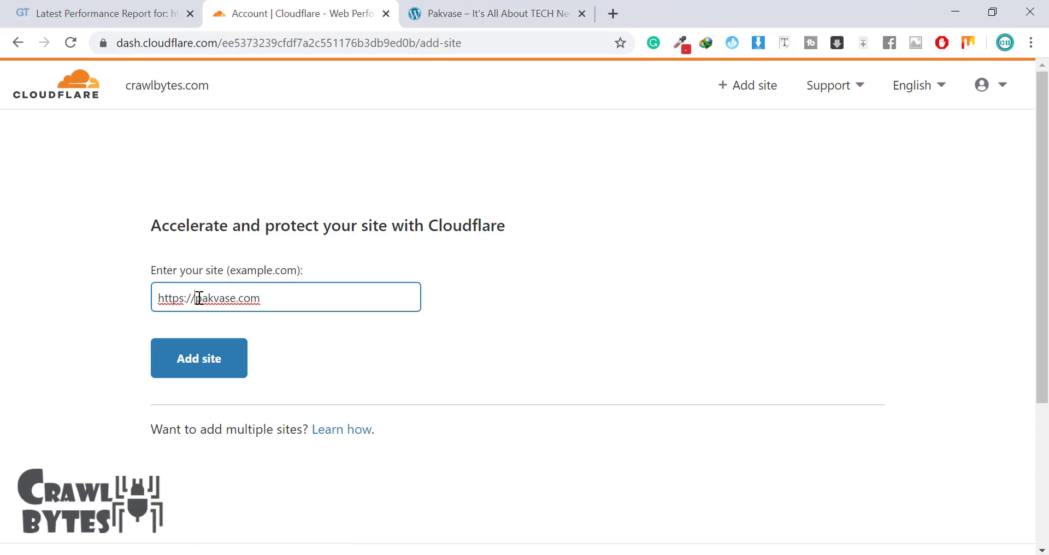
drag(198, 298, 24, 288)
key(BackSpace)
click(210, 359)
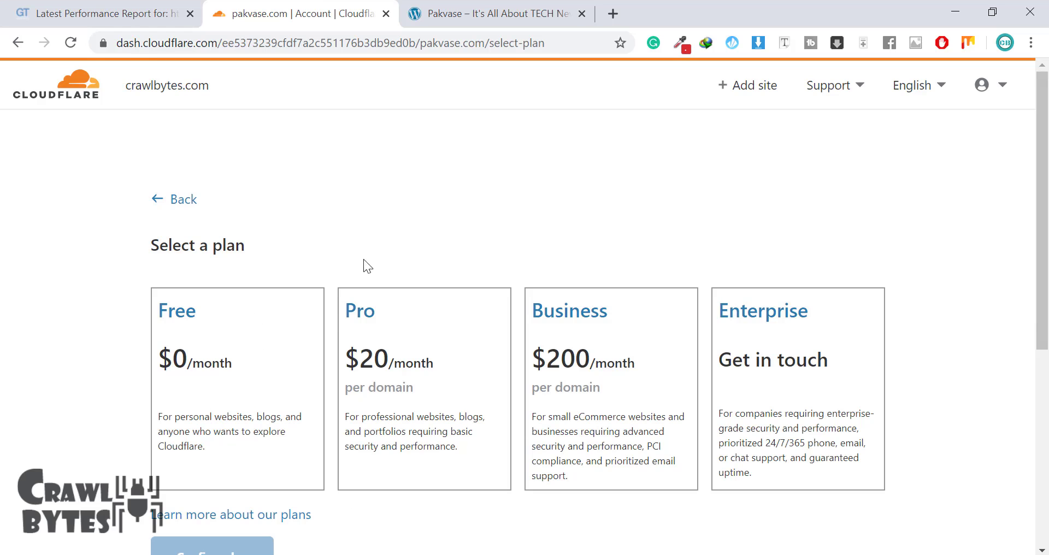
- Select the Free $0/month plan for pakvase.com and confirm it
scroll(363, 265, down, 5)
scroll(301, 276, up, 2)
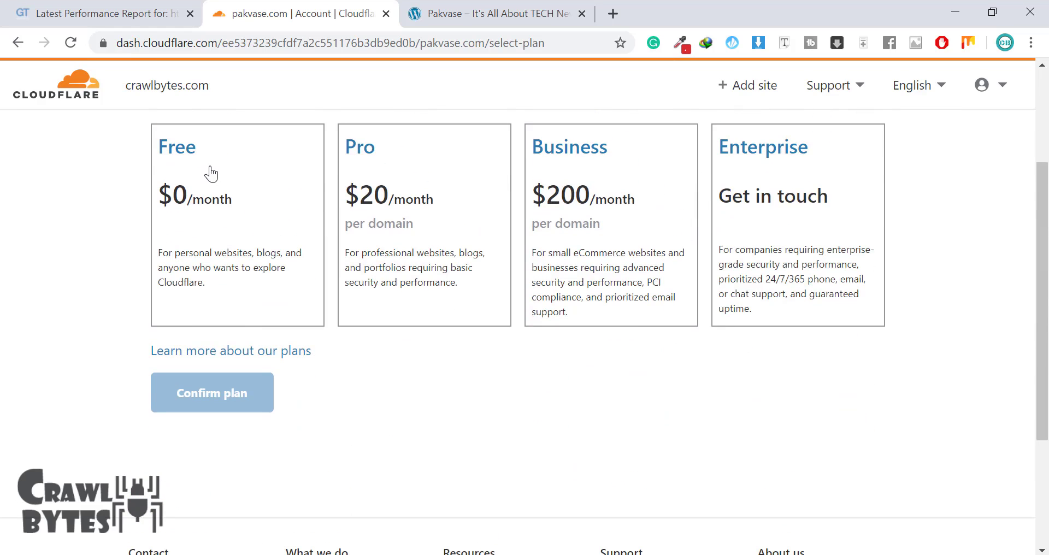
click(212, 197)
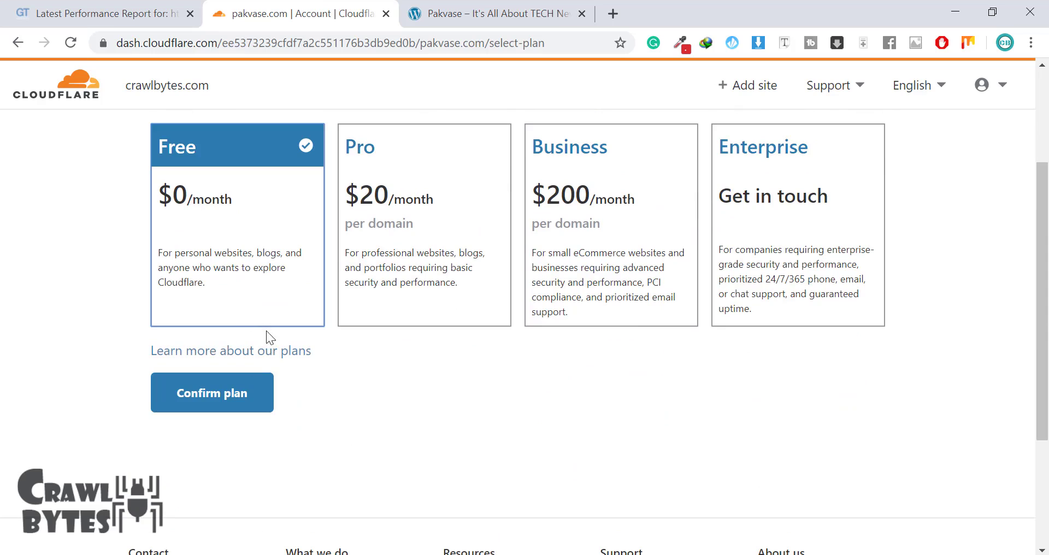
click(240, 394)
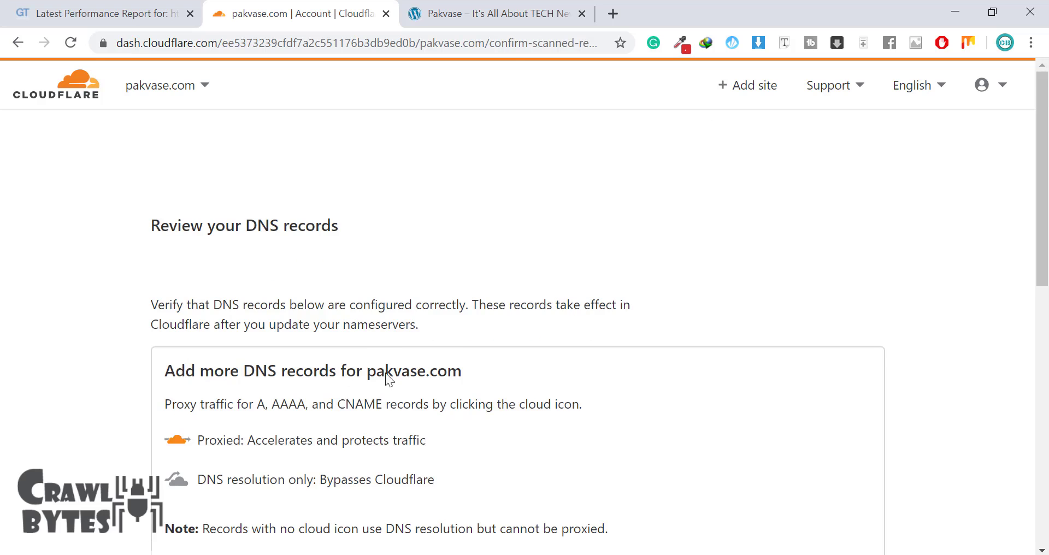
- Review the scanned DNS records for pakvase.com and accept them to continue to the nameserver instructions
scroll(383, 372, down, 1)
scroll(376, 369, down, 6)
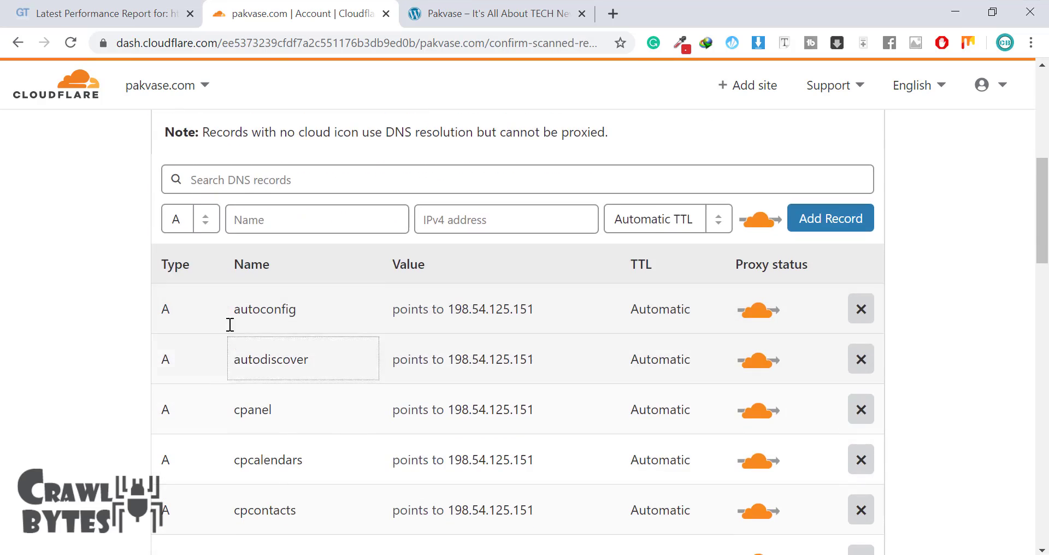
scroll(333, 330, up, 3)
scroll(340, 331, down, 13)
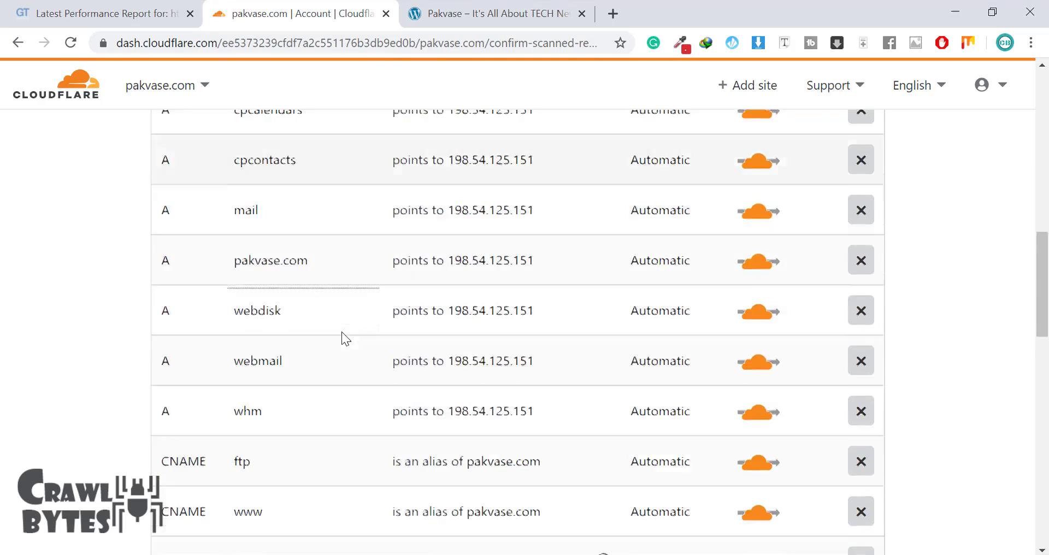
scroll(459, 409, down, 10)
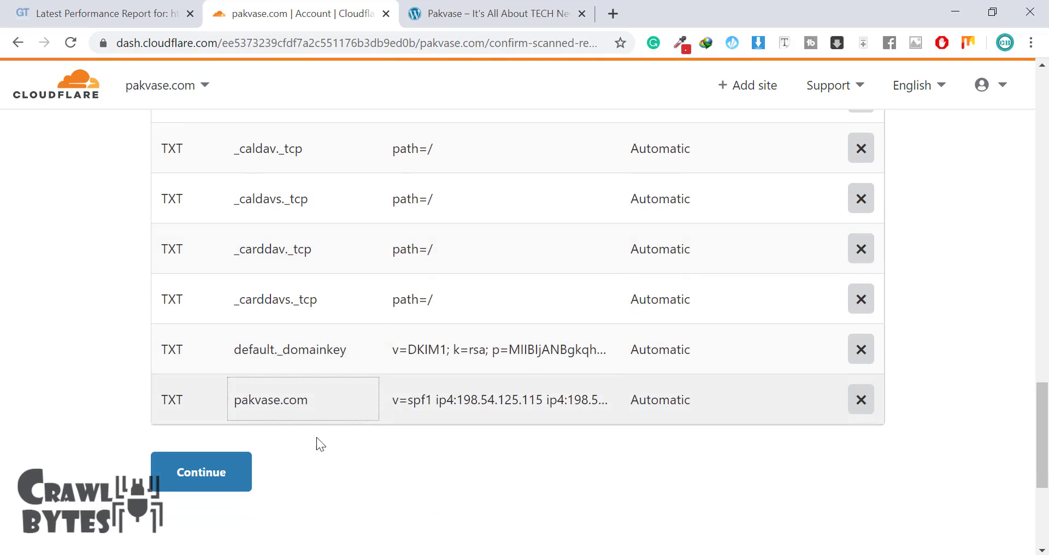
scroll(314, 399, up, 15)
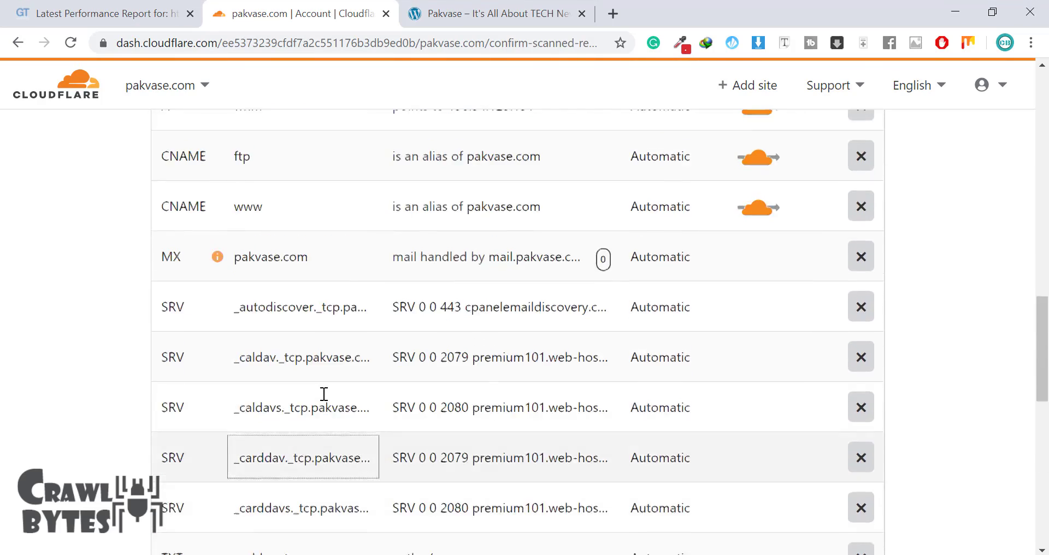
scroll(330, 373, up, 5)
scroll(337, 360, down, 5)
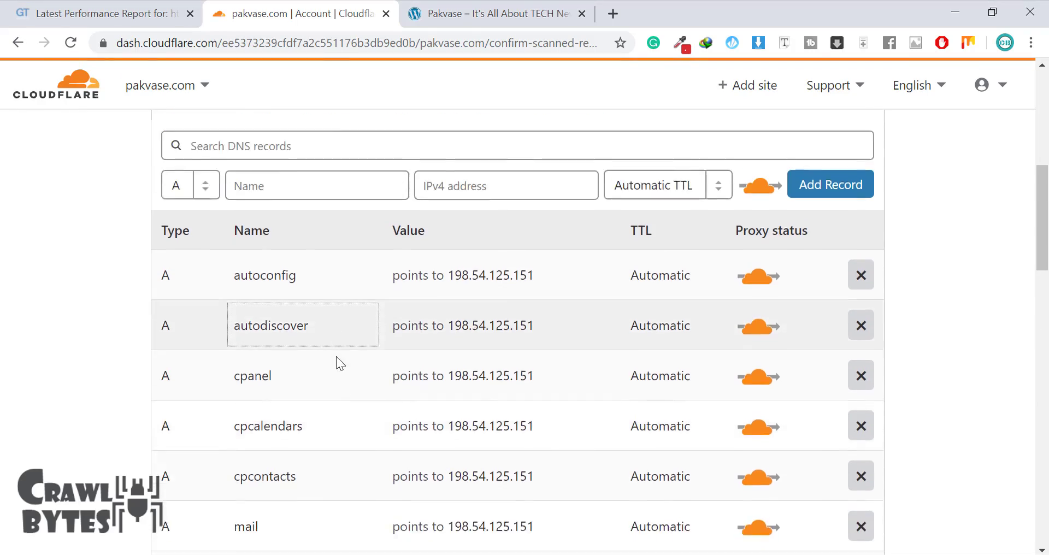
scroll(338, 437, down, 15)
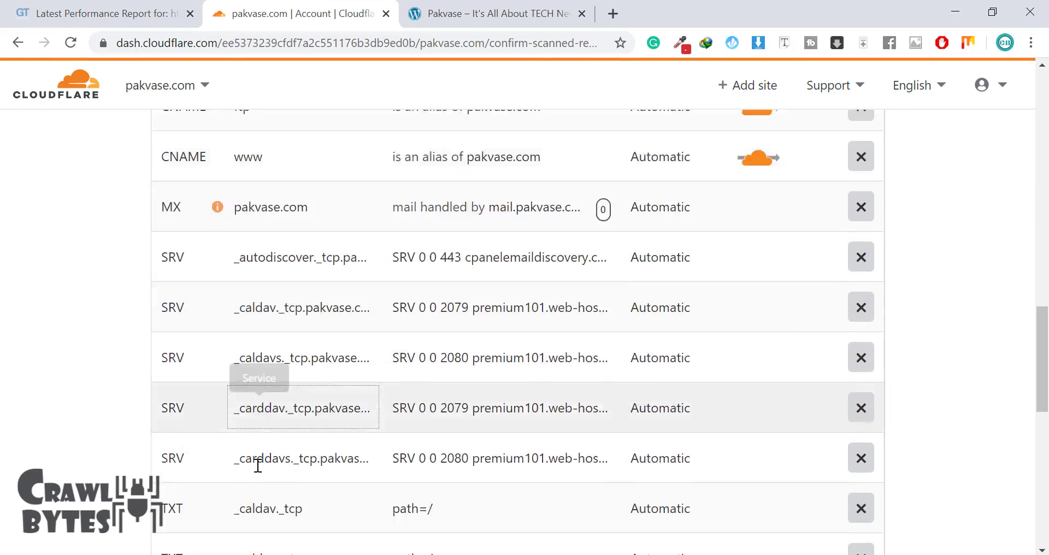
click(206, 402)
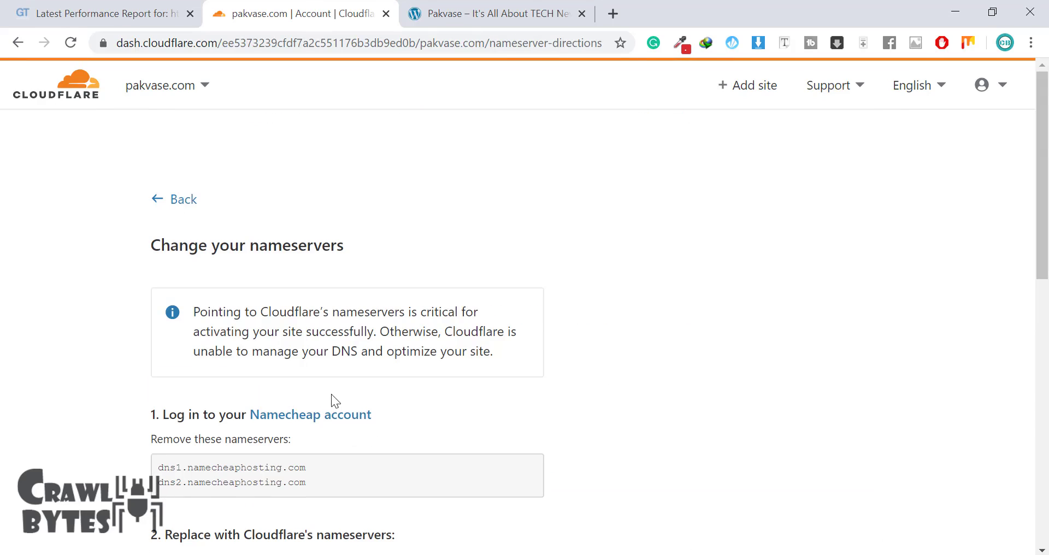
- Examine which Namecheap nameservers must be removed and which two Cloudflare nameservers replace them
scroll(331, 394, down, 5)
drag(306, 238, 143, 225)
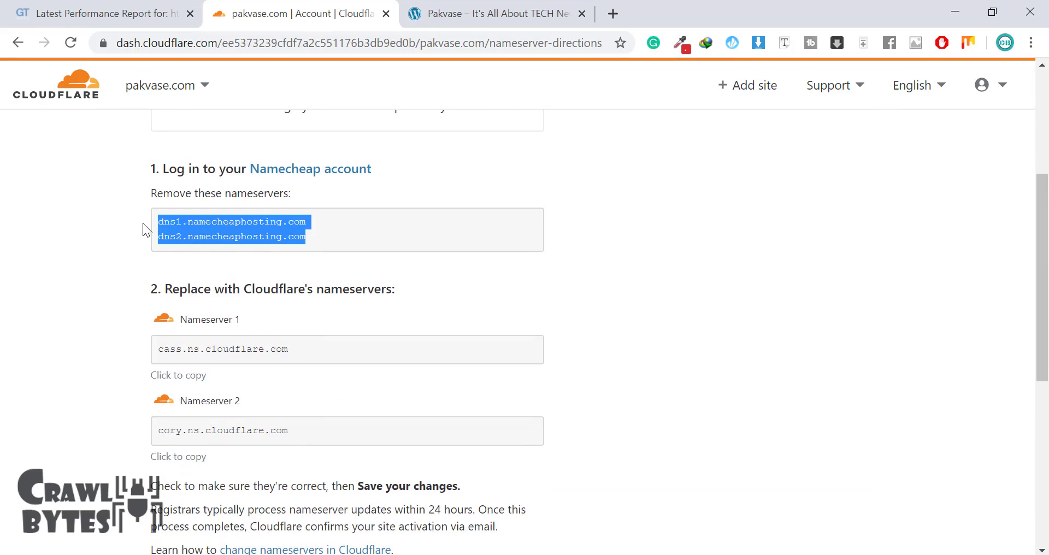
click(215, 220)
drag(322, 237, 187, 229)
scroll(164, 279, down, 2)
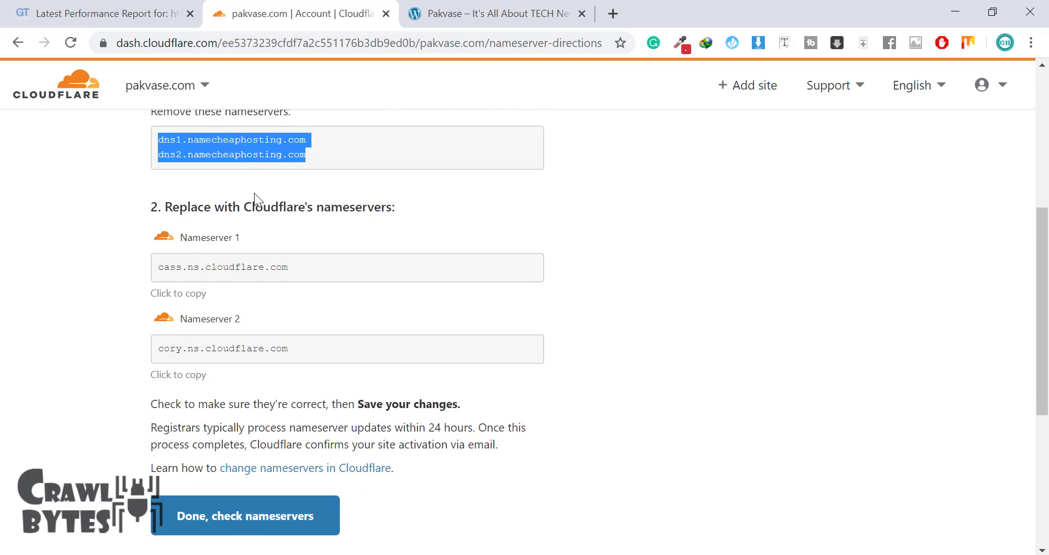
double_click(228, 149)
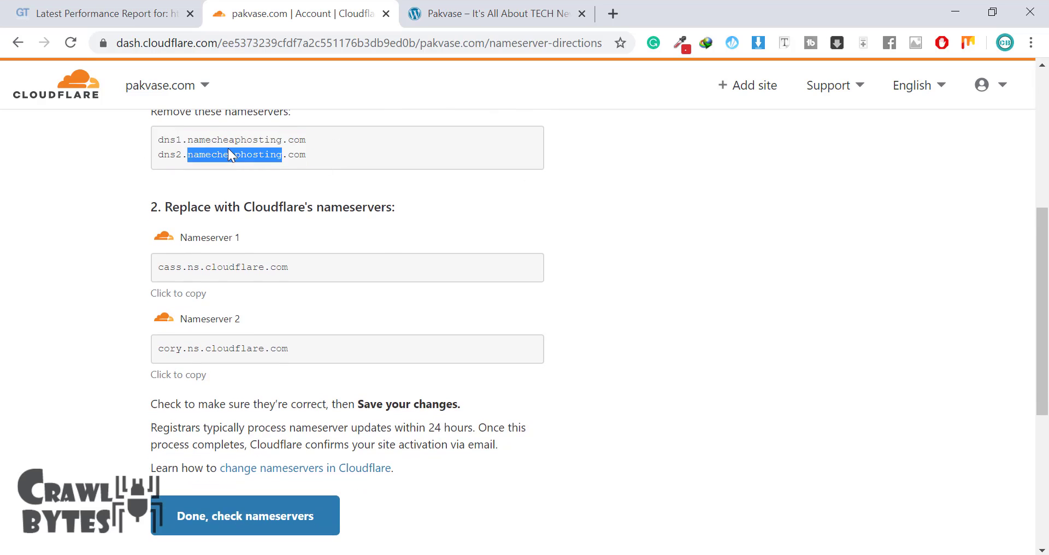
drag(307, 156, 158, 139)
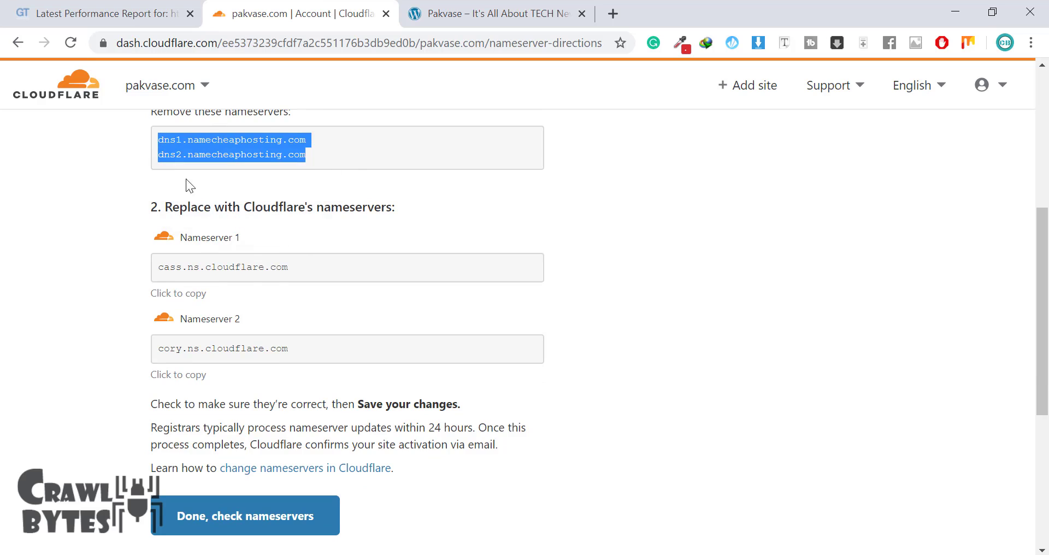
drag(293, 269, 158, 267)
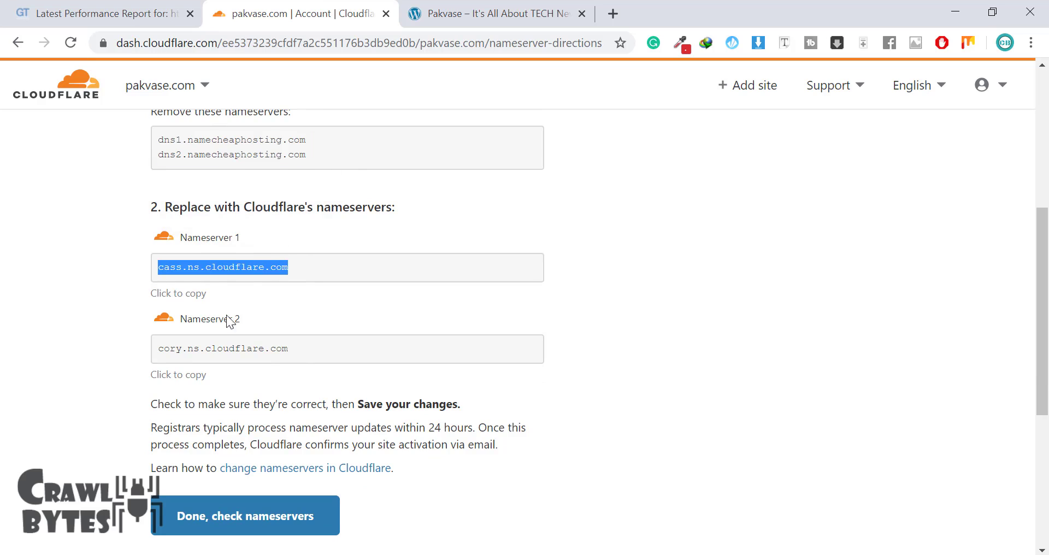
drag(289, 350, 162, 350)
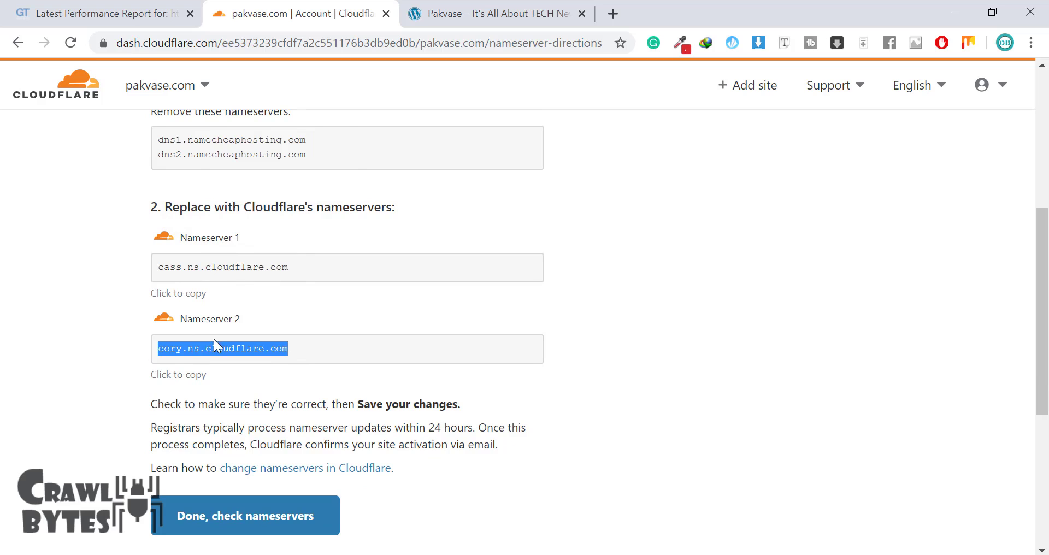
- Open the Namecheap account page in a new browser tab and place that tab directly after the Cloudflare one
click(607, 14)
text(name)
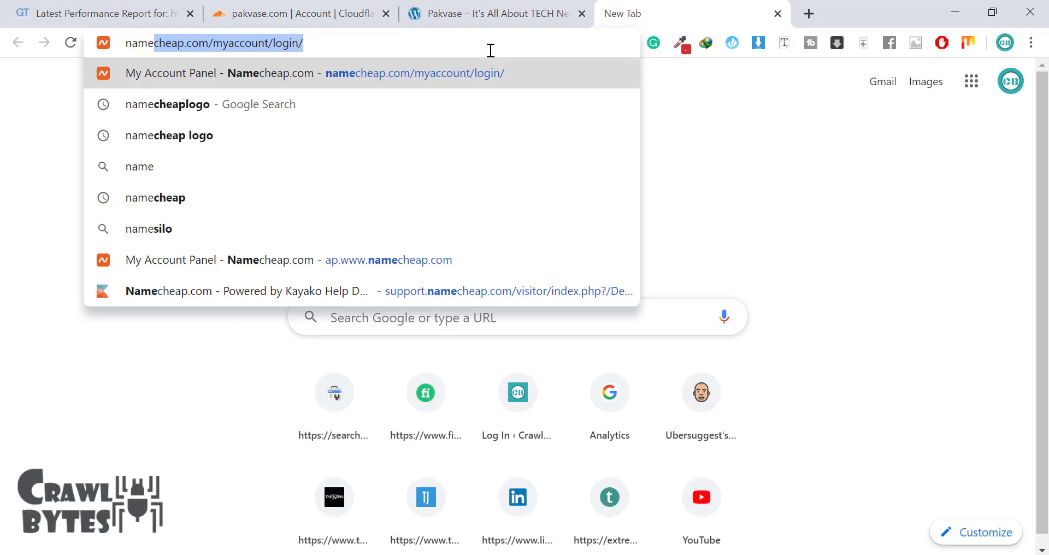
key(Return)
click(457, 11)
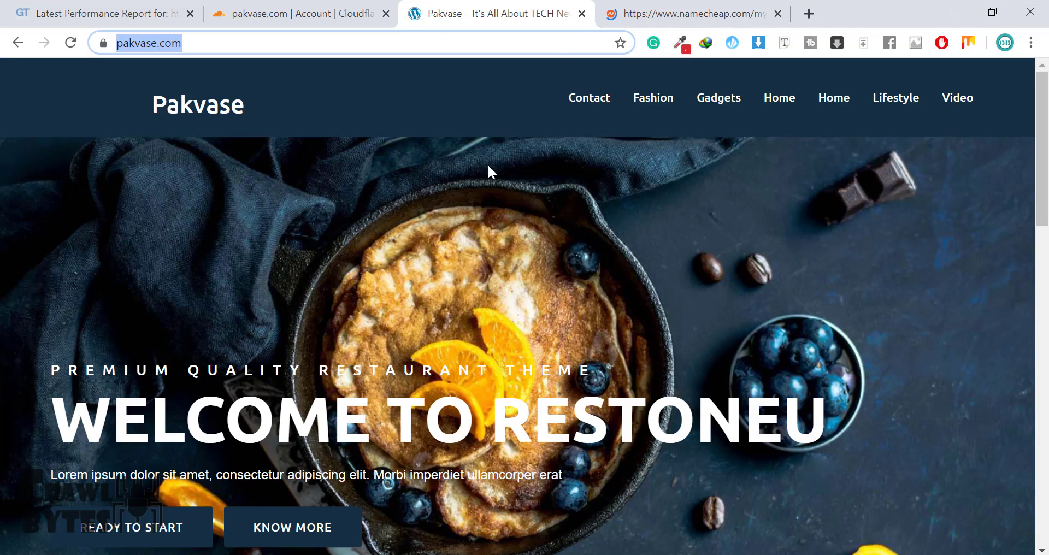
key(ctrl+Tab)
key(ctrl+shift+Page_Up)
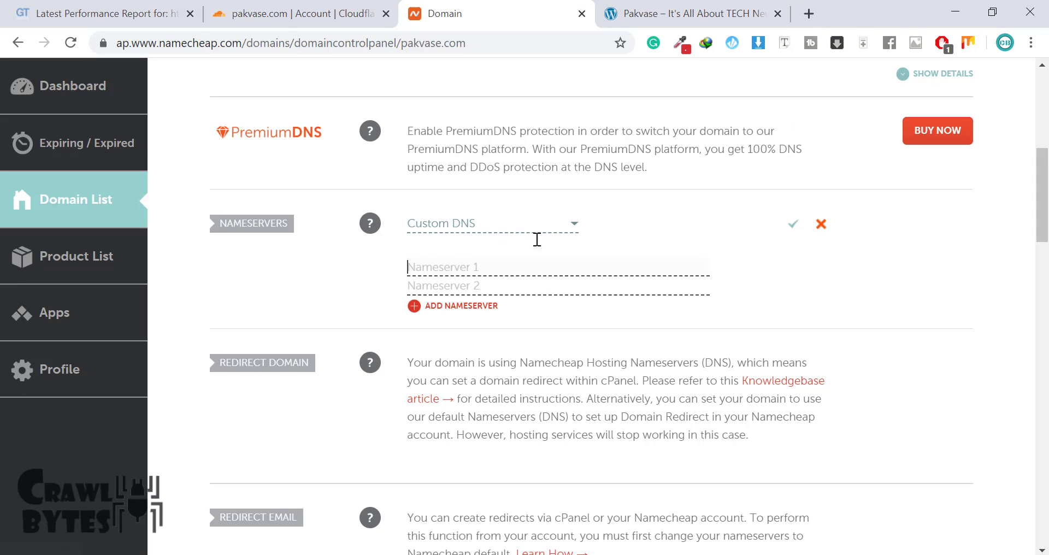
- Copy cass.ns.cloudflare.com from Cloudflare into the Nameserver 1 field of pakvase.com's Custom DNS settings at Namecheap
click(284, 6)
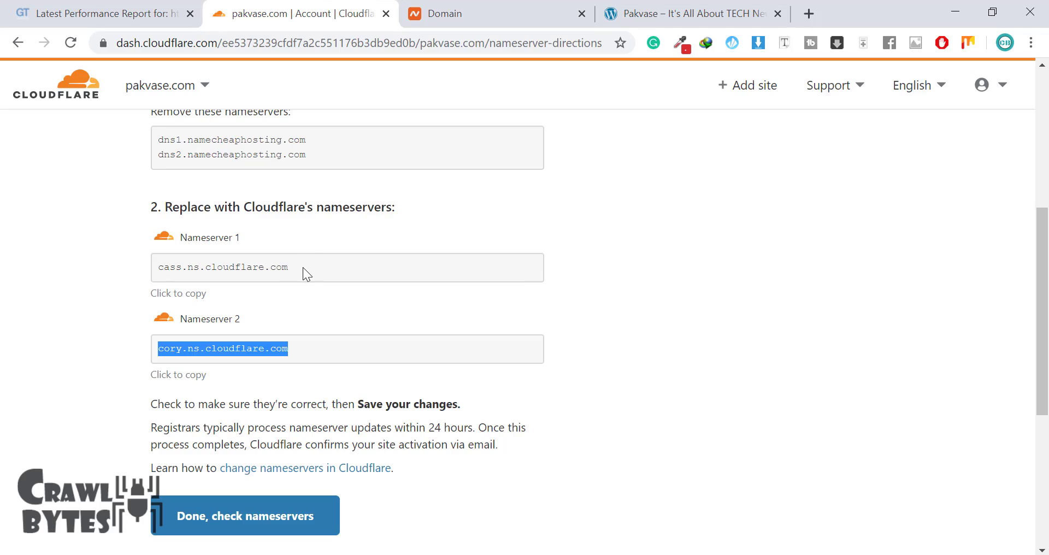
drag(291, 267, 151, 260)
key(ctrl+c)
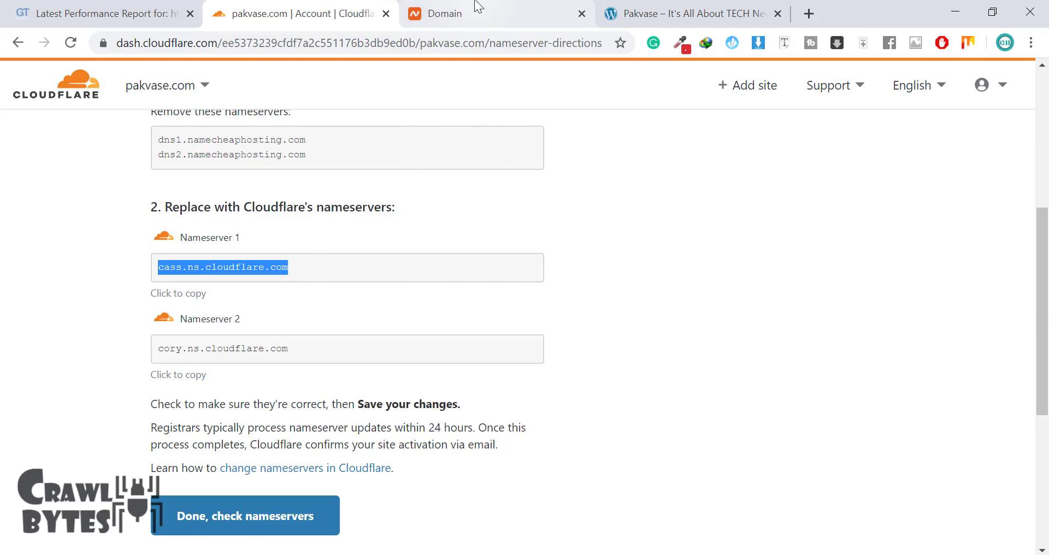
click(480, 10)
key(ctrl+v)
- Copy cory.ns.cloudflare.com from Cloudflare into the Nameserver 2 field of pakvase.com's Custom DNS at Namecheap and save the nameservers
click(336, 11)
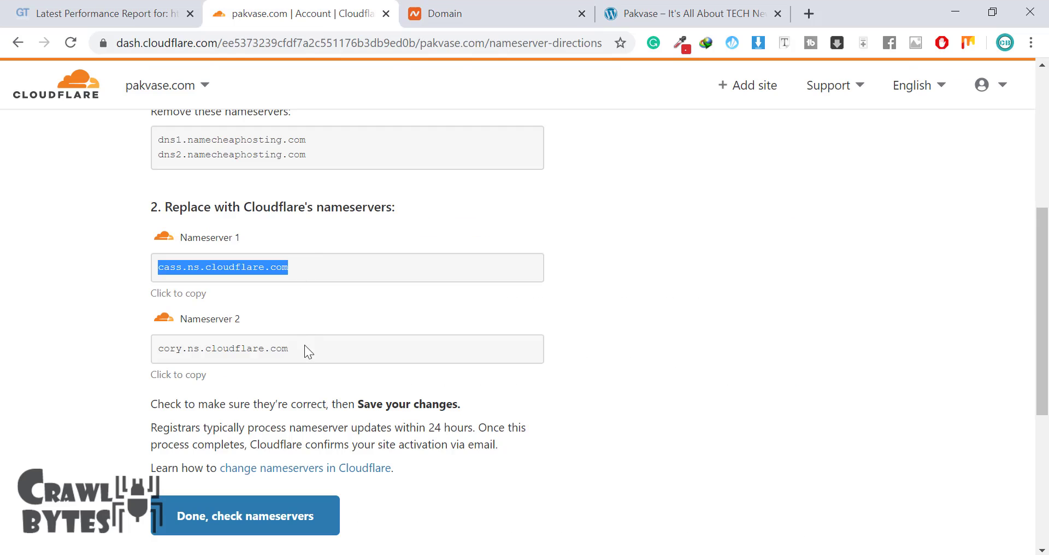
drag(304, 348, 195, 359)
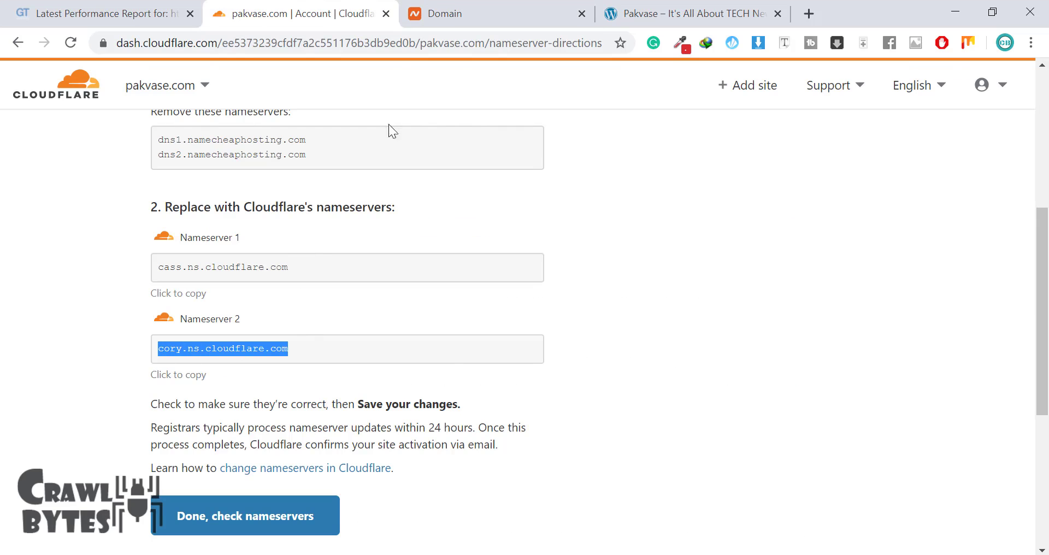
click(484, 11)
click(502, 293)
key(ctrl+v)
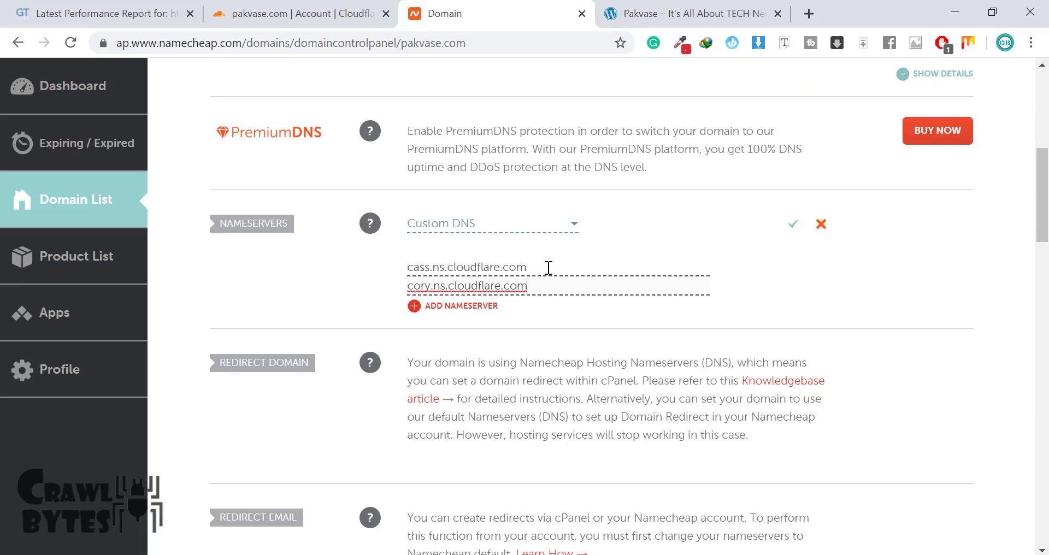
click(792, 225)
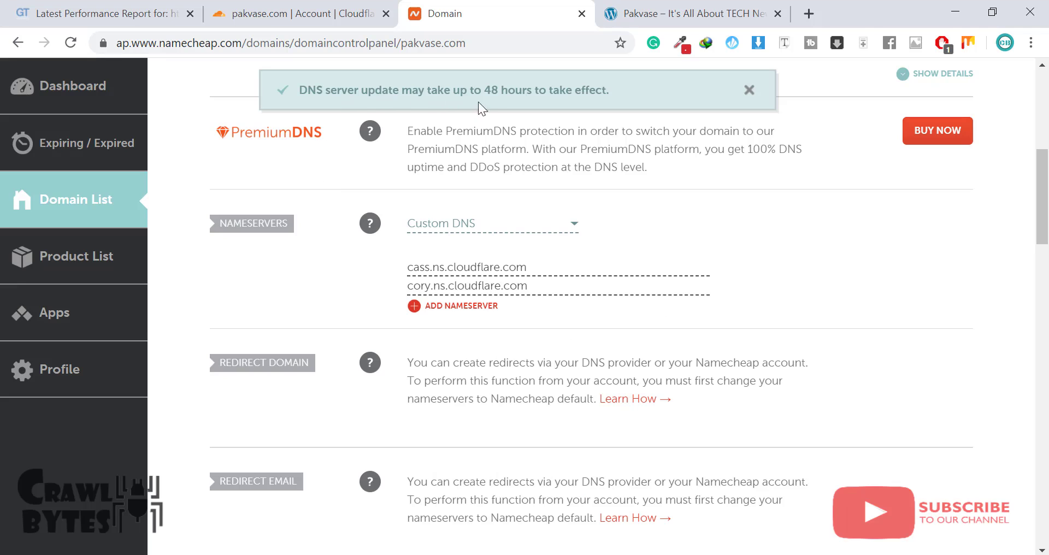
- Return to Cloudflare's nameserver instructions for pakvase.com and confirm that the nameservers have been changed
click(272, 15)
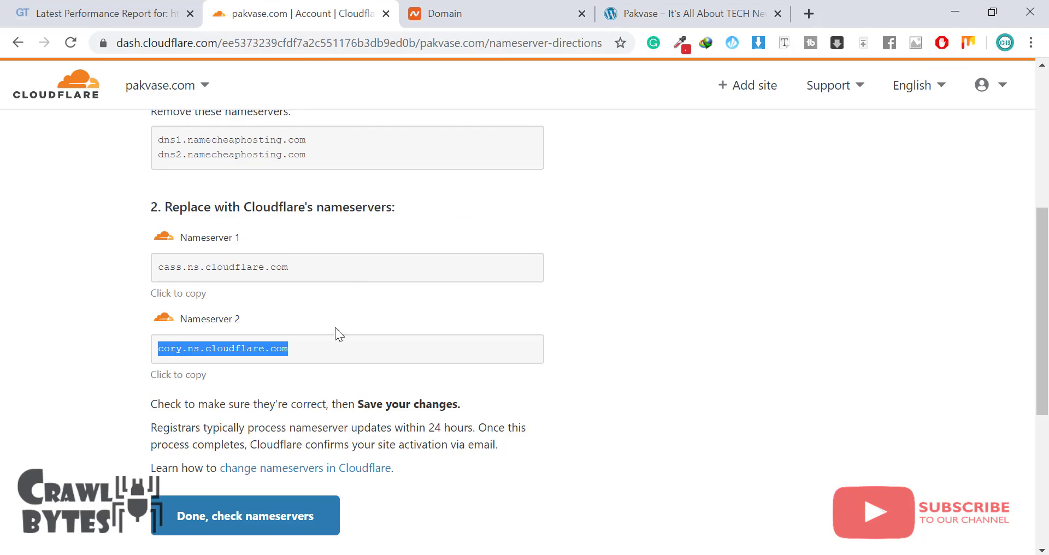
scroll(328, 355, down, 3)
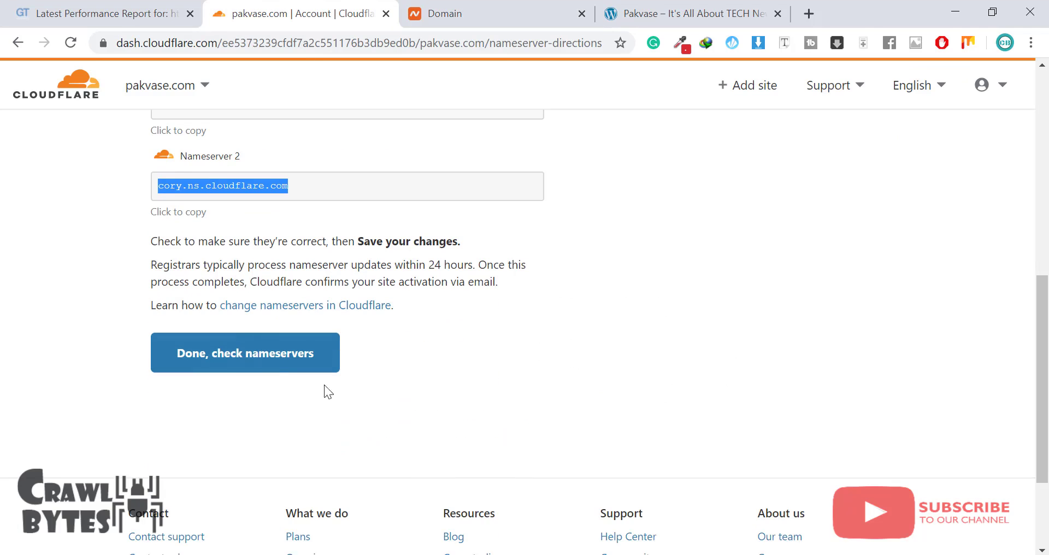
click(230, 361)
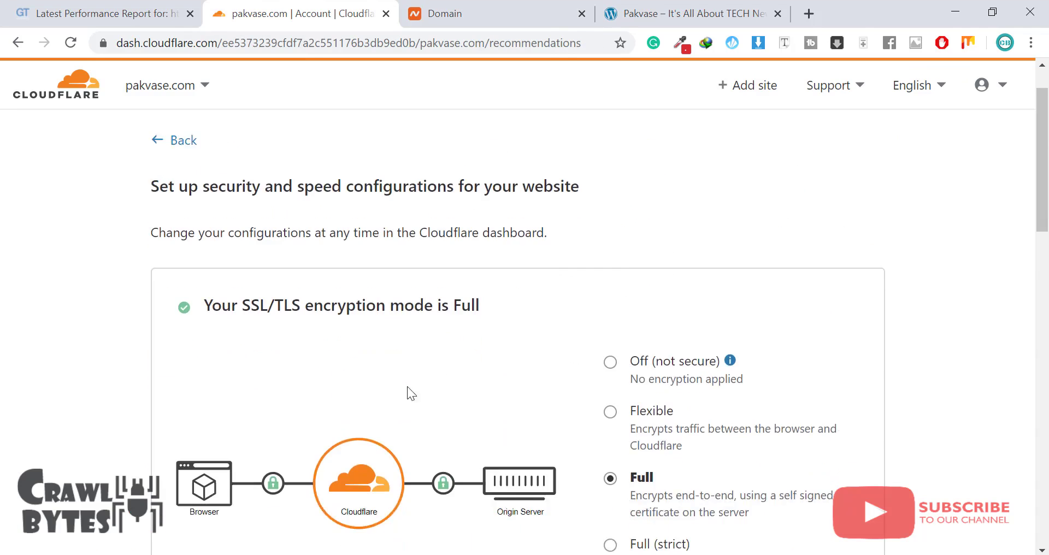
- Keep the SSL/TLS encryption mode at Full and turn on Always Use HTTPS for pakvase.com
scroll(408, 387, down, 3)
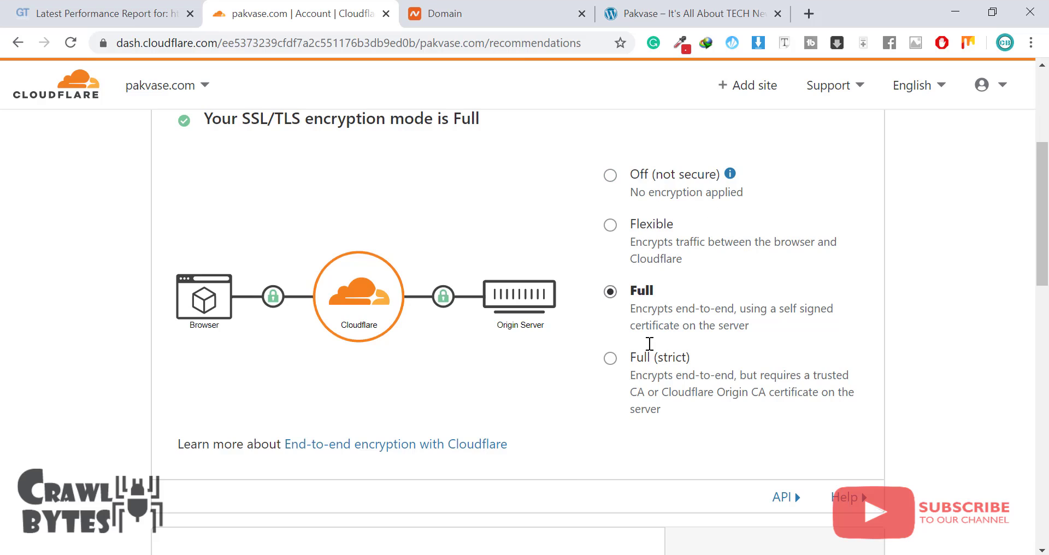
click(437, 554)
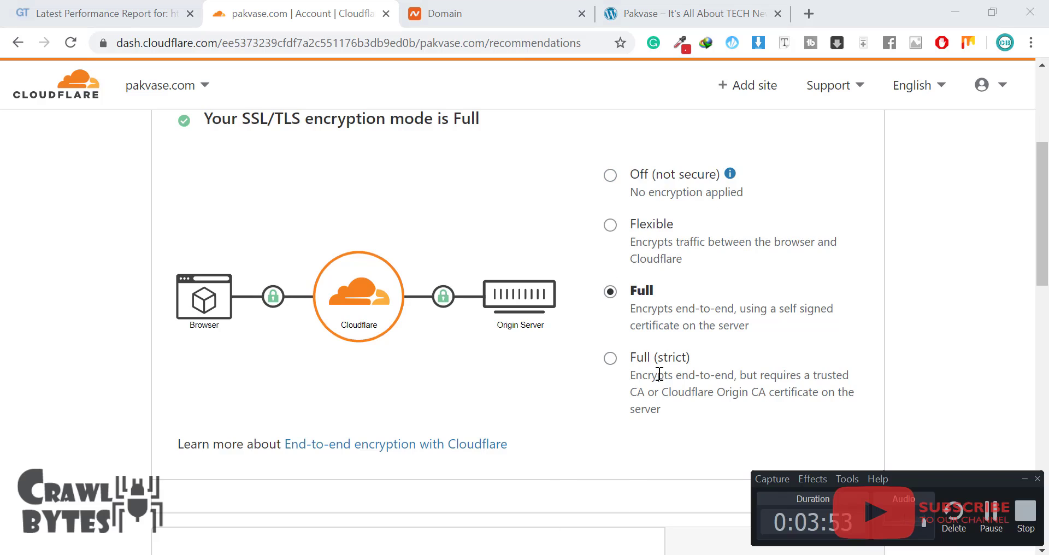
click(586, 554)
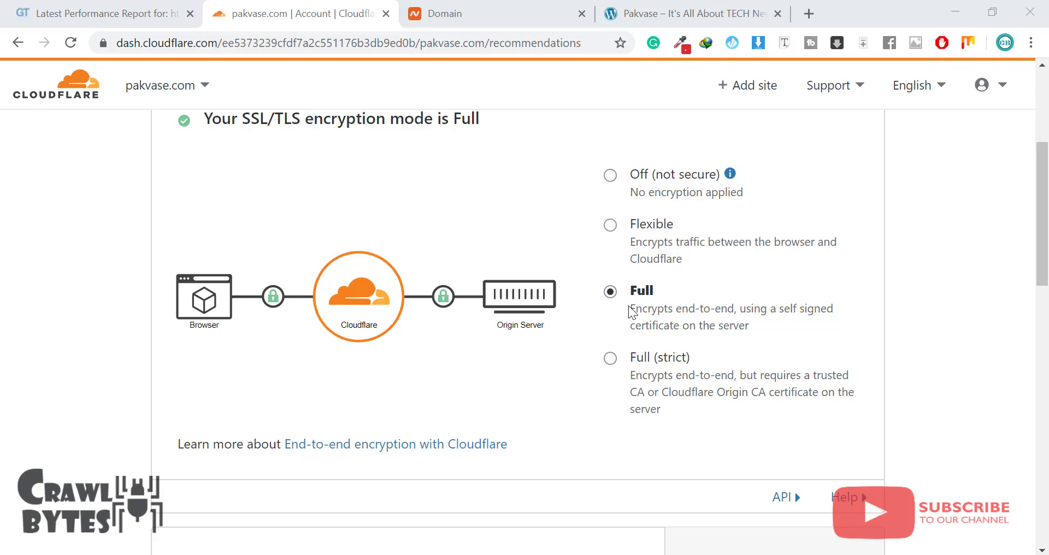
scroll(680, 375, down, 4)
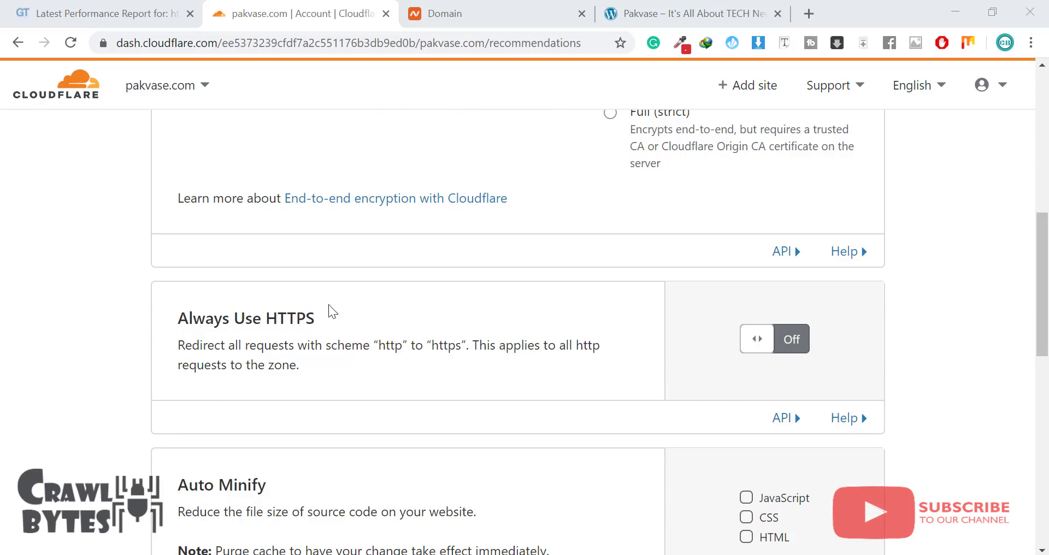
click(776, 350)
- Enable Auto Minify for JavaScript, CSS and HTML, leave Brotli on, and finish the security and speed configuration
scroll(407, 351, down, 4)
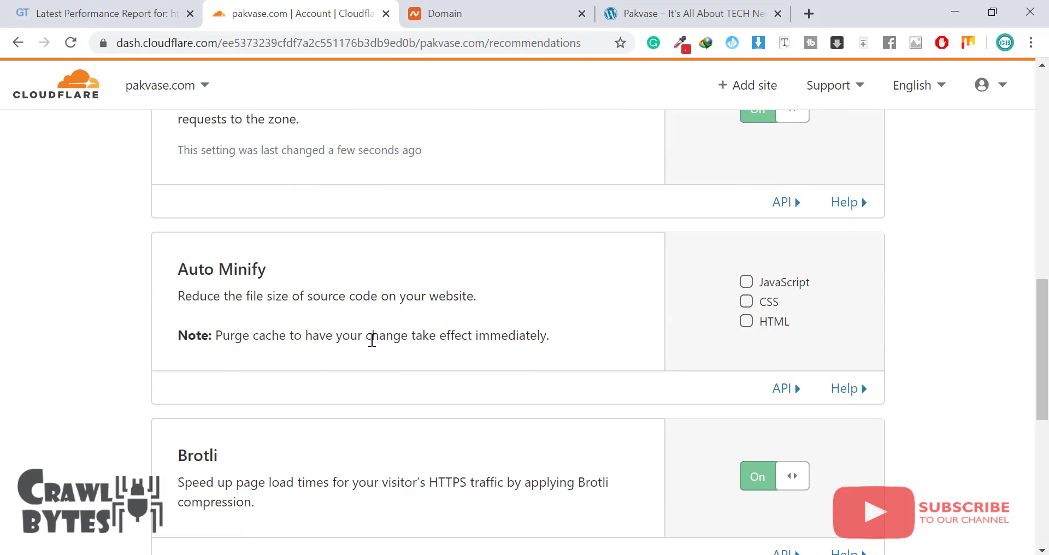
click(746, 282)
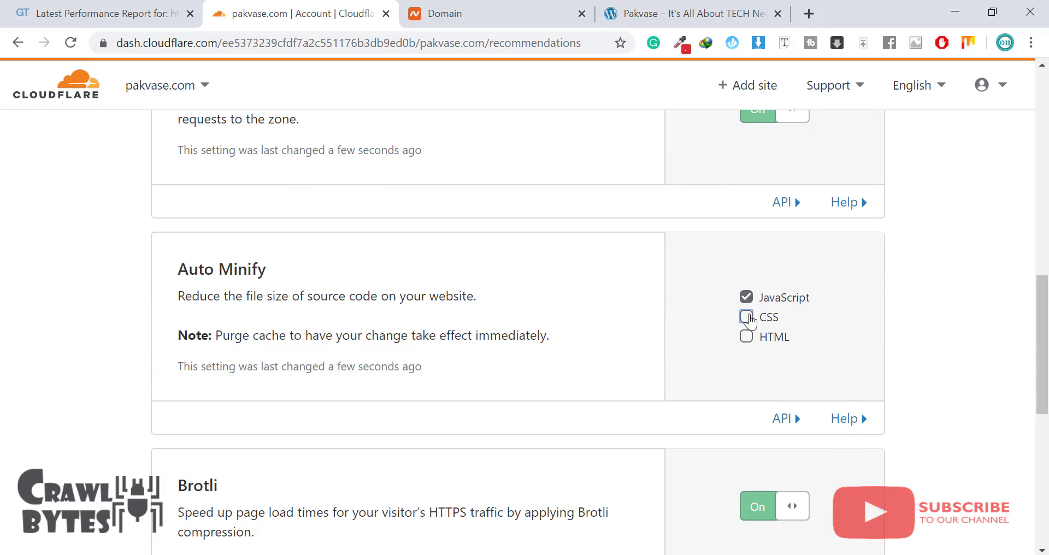
click(747, 316)
click(745, 336)
scroll(412, 325, down, 3)
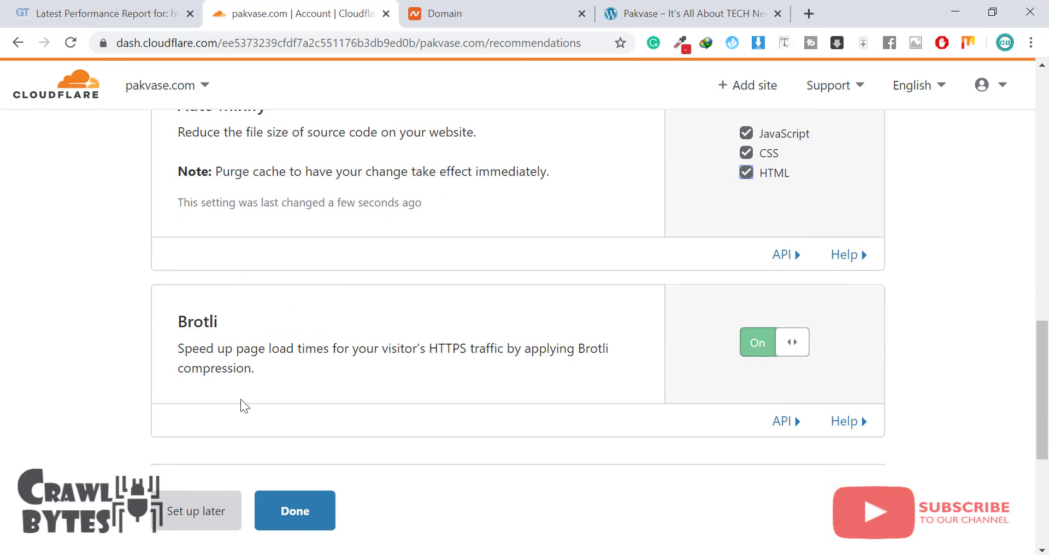
click(295, 511)
scroll(208, 294, down, 1)
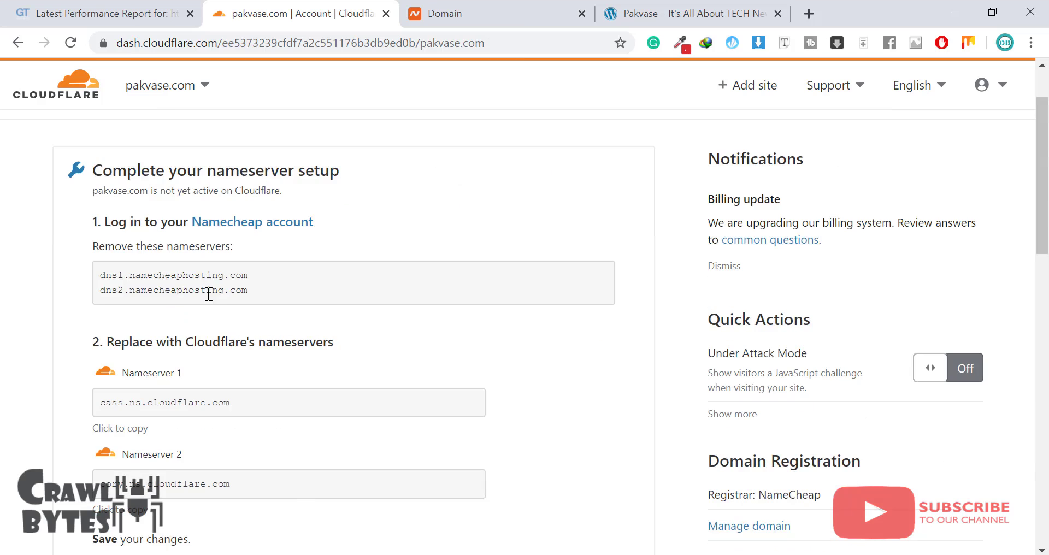
scroll(235, 355, down, 3)
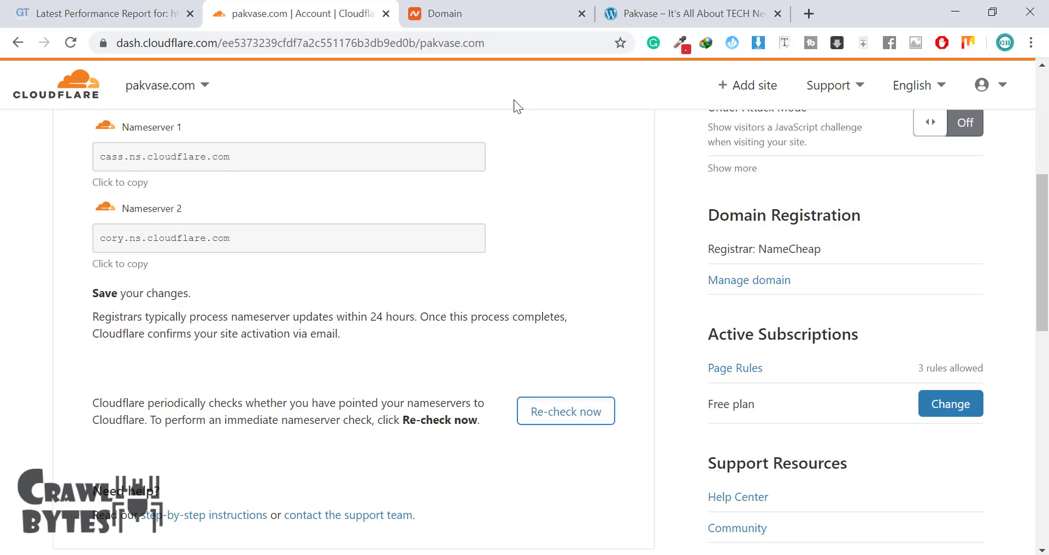
- Open the WordPress admin page of pakvase.com in the site's browser tab and log in with the prefilled credentials
click(675, 12)
click(257, 47)
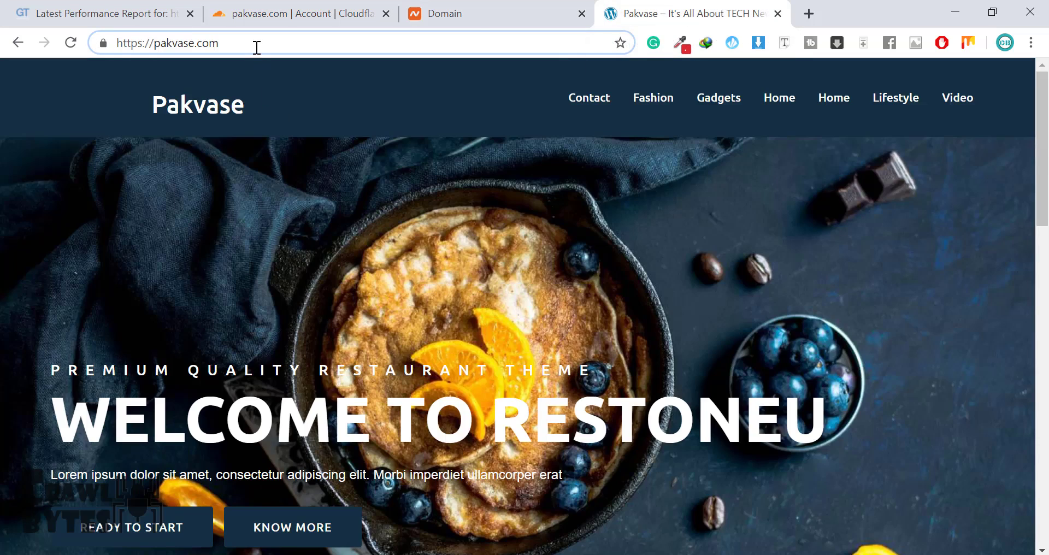
text(/)
key(Down)
key(Down)
key(Return)
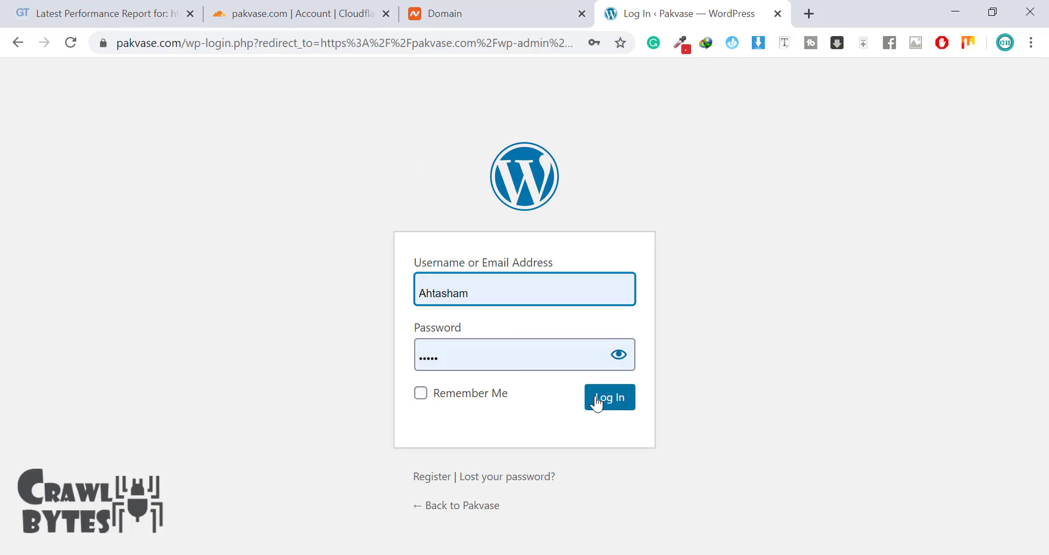
click(601, 398)
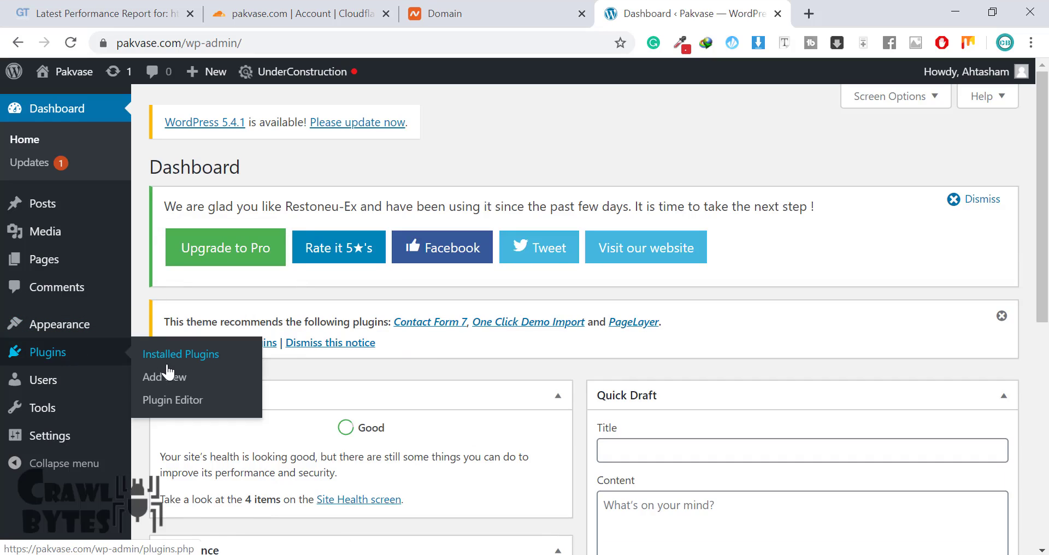
- Open the page for adding new WordPress plugins and search for Cloudflare
click(166, 382)
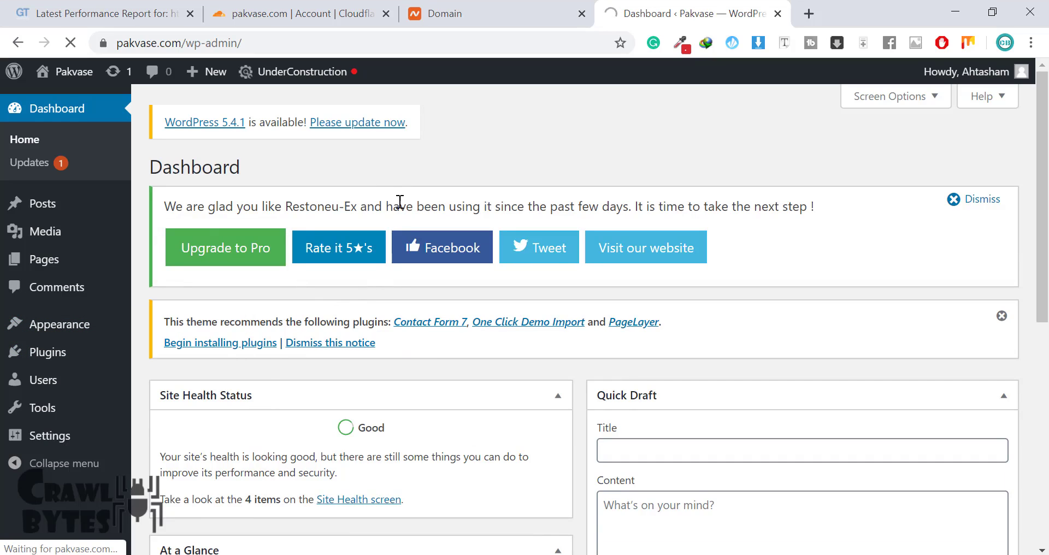
click(469, 12)
click(689, 13)
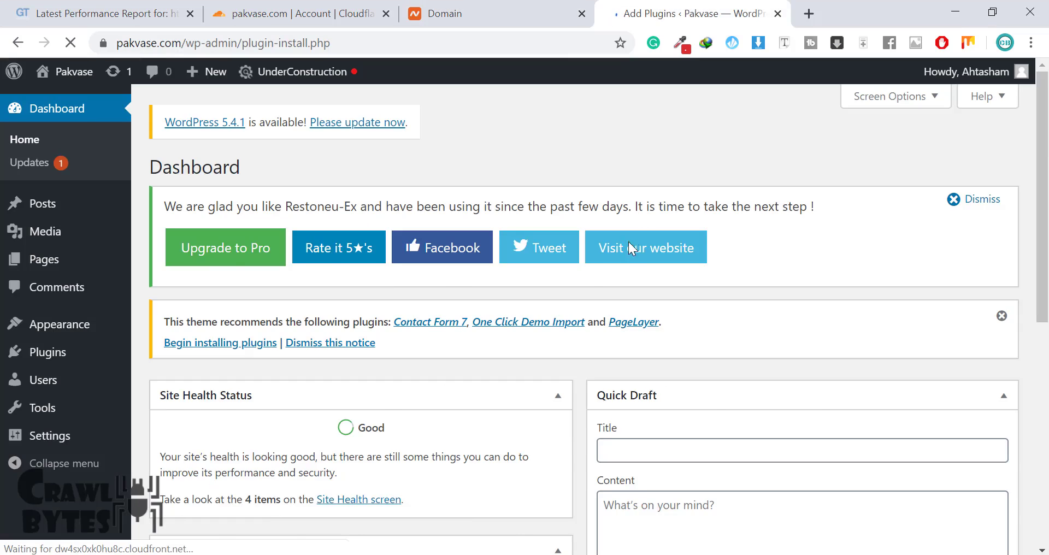
click(813, 410)
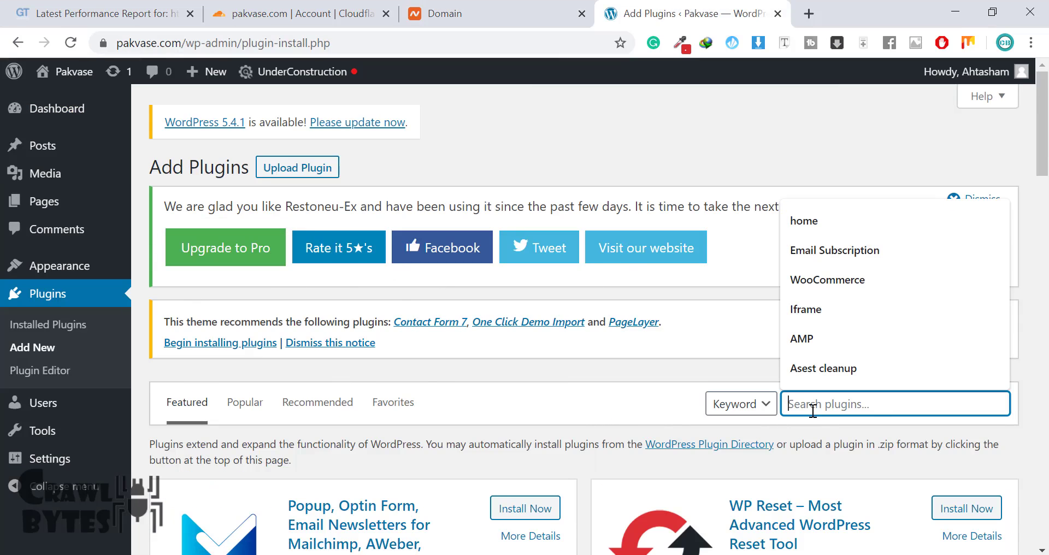
text(Cloud)
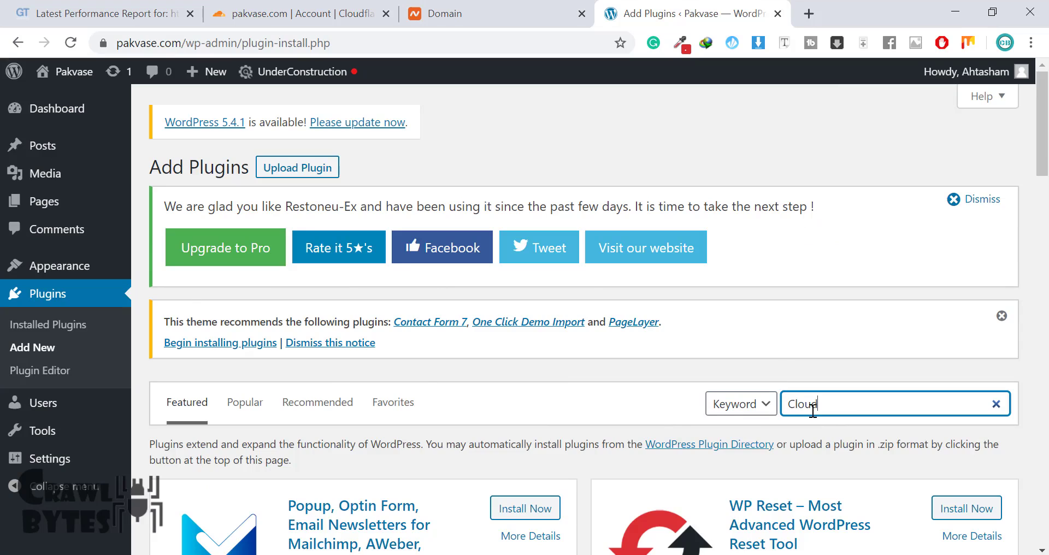
text(flare)
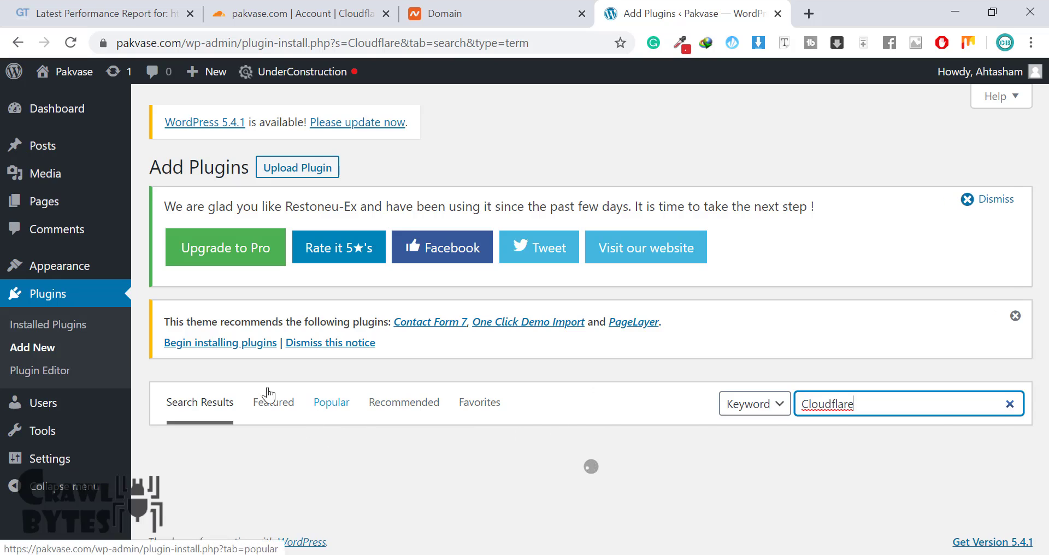
- Install and activate the official Cloudflare plugin from the search results
scroll(522, 412, down, 6)
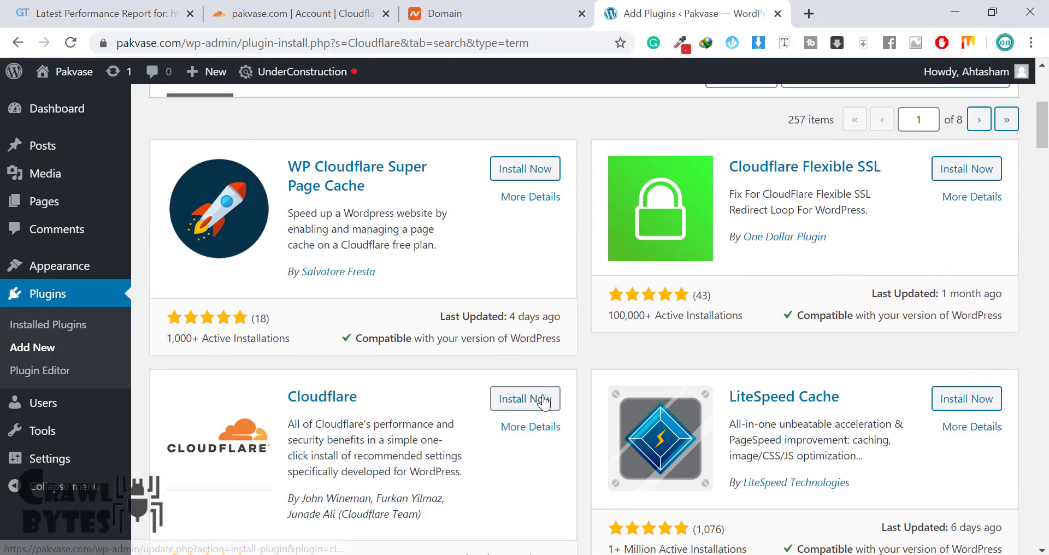
click(542, 400)
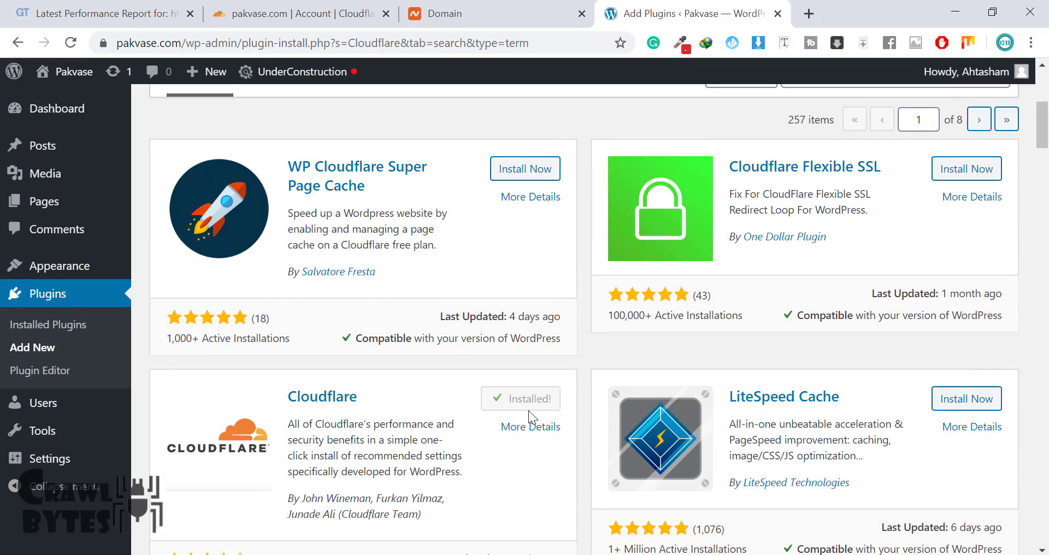
click(535, 405)
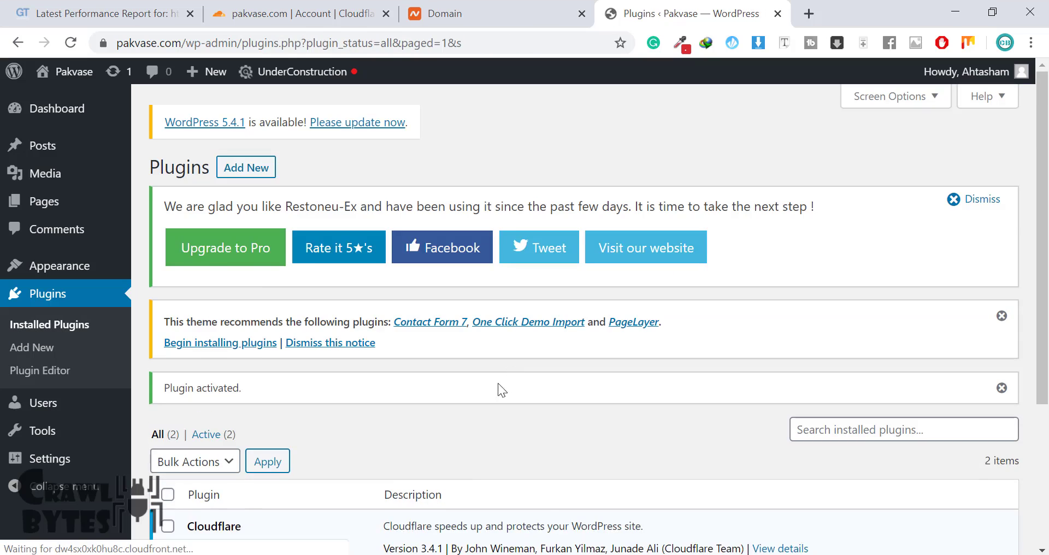
- Open the Cloudflare plugin's settings page in WordPress and choose to sign in with an existing Cloudflare account
scroll(437, 394, down, 2)
scroll(332, 370, down, 3)
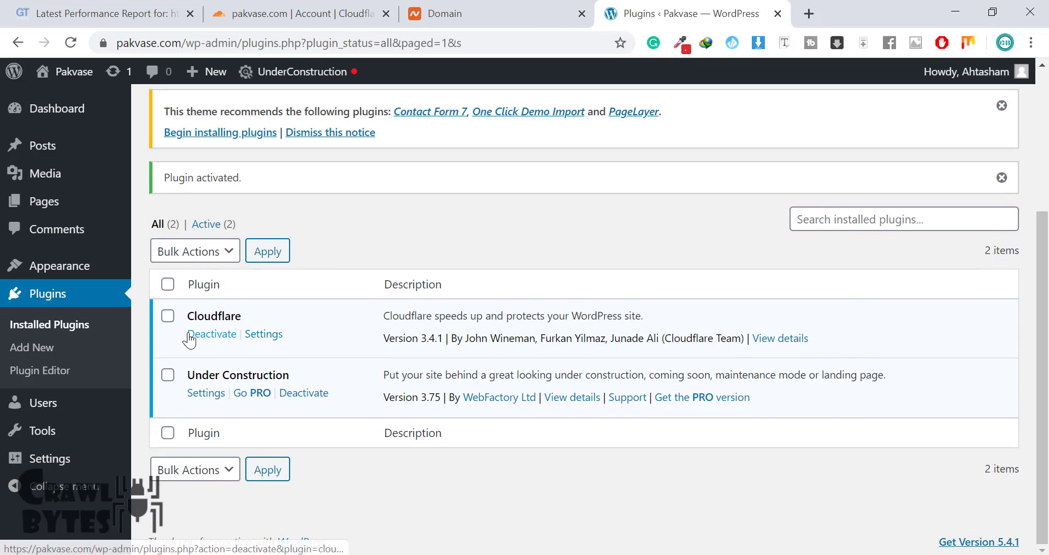
click(260, 338)
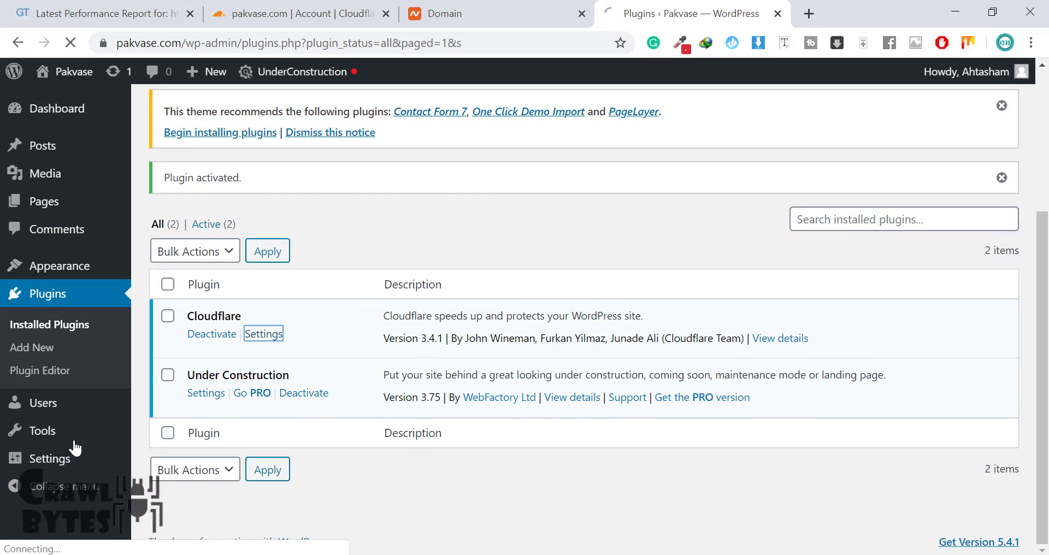
scroll(354, 429, down, 2)
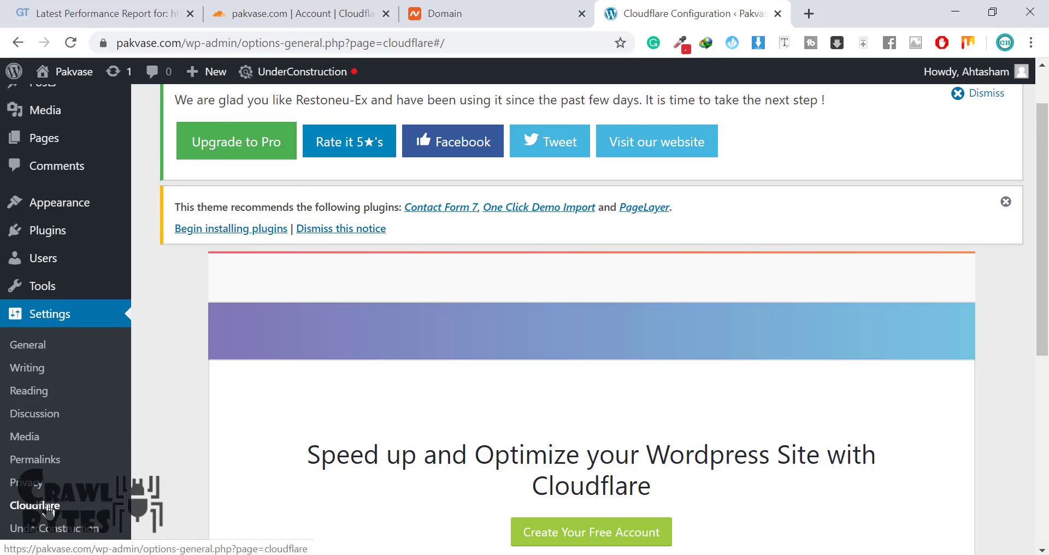
right_click(49, 503)
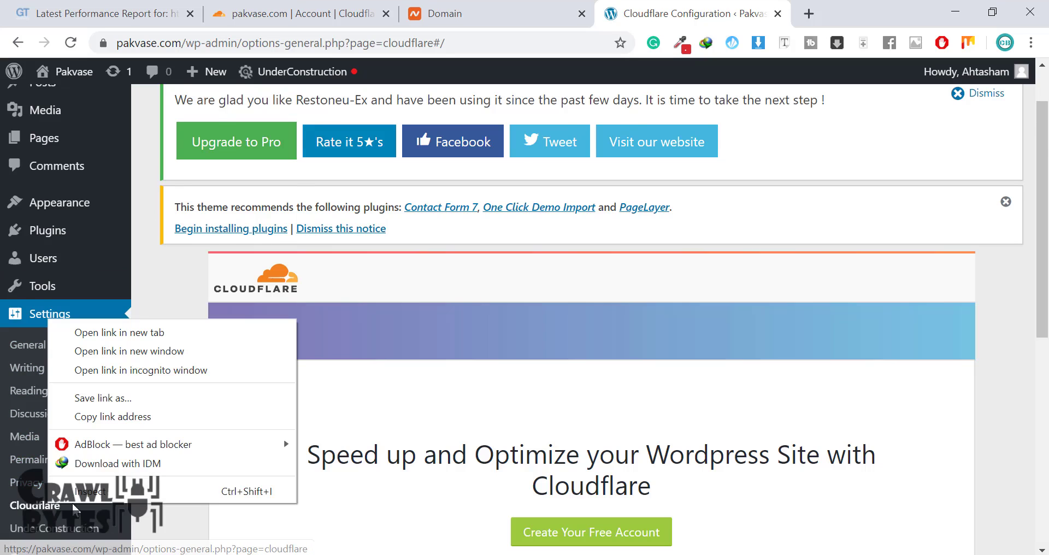
click(1006, 440)
scroll(661, 427, down, 3)
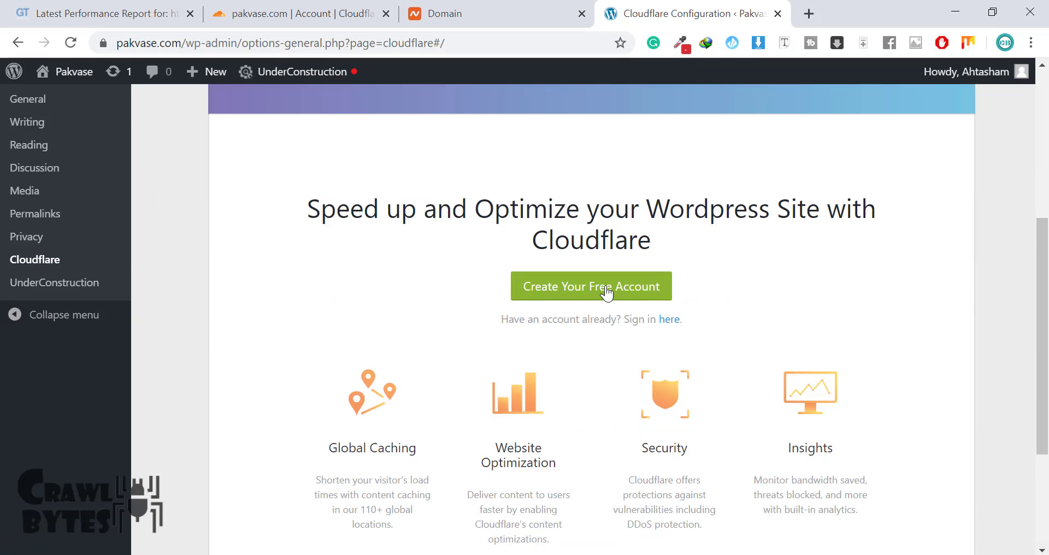
click(669, 320)
- Fill in the account e-mail in the plugin's API credentials form, and open the API tokens page from pakvase.com's overview in the Cloudflare dashboard
click(585, 212)
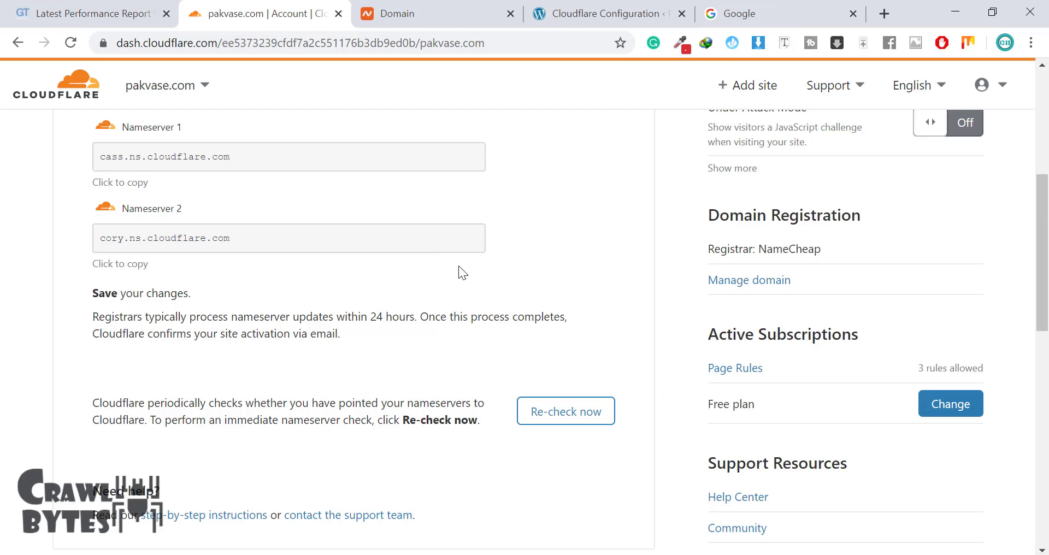
scroll(777, 441, down, 6)
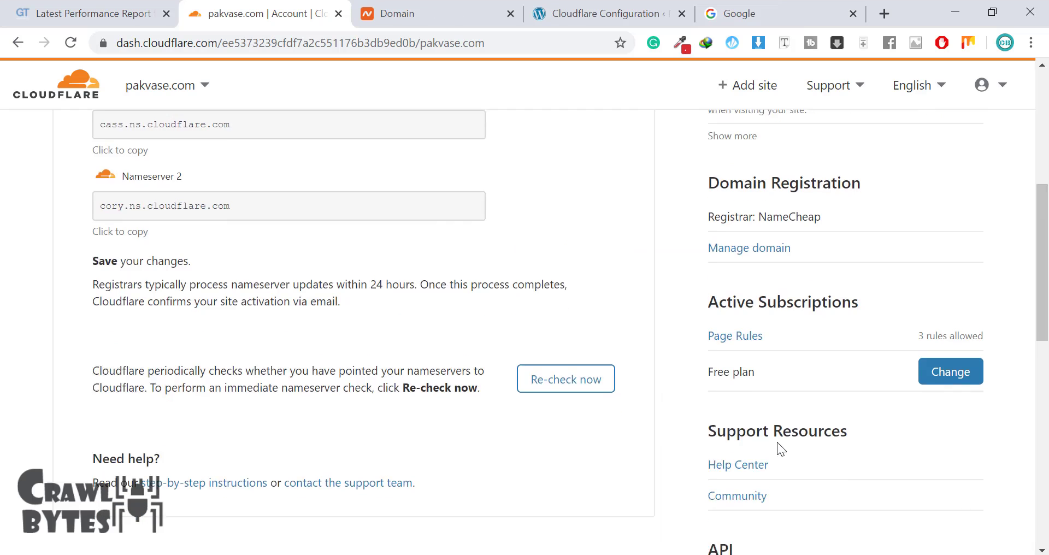
scroll(774, 358, down, 1)
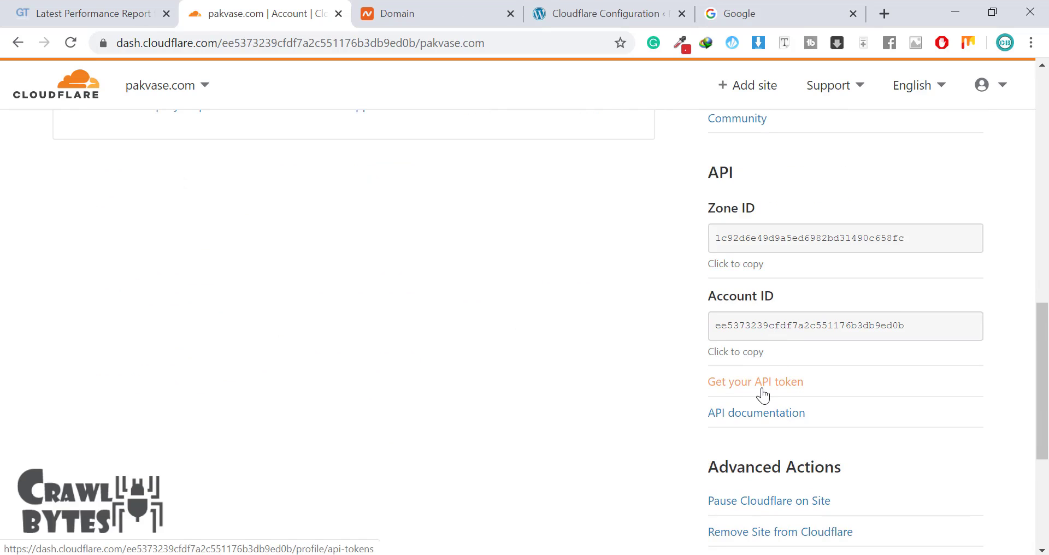
click(762, 389)
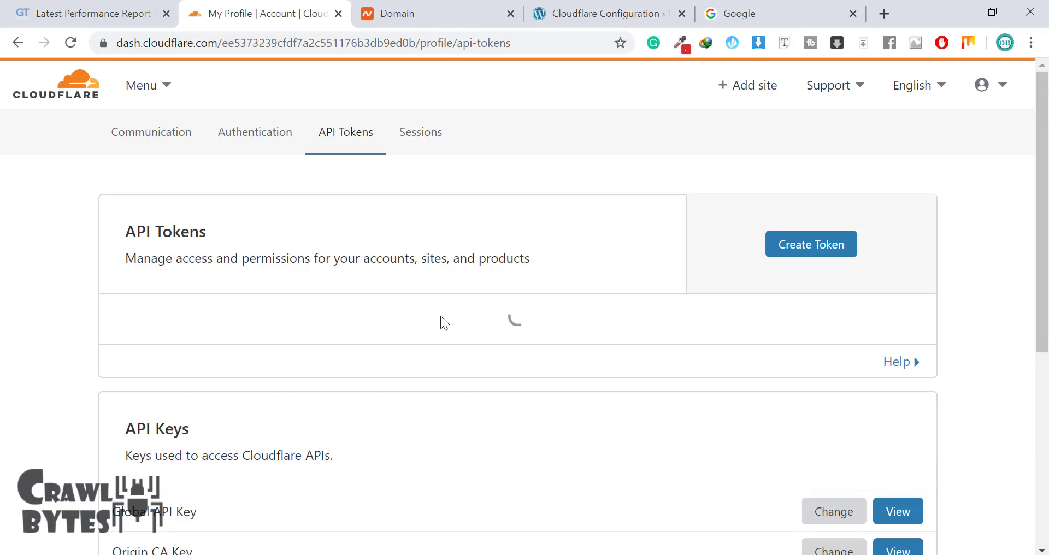
scroll(483, 378, down, 3)
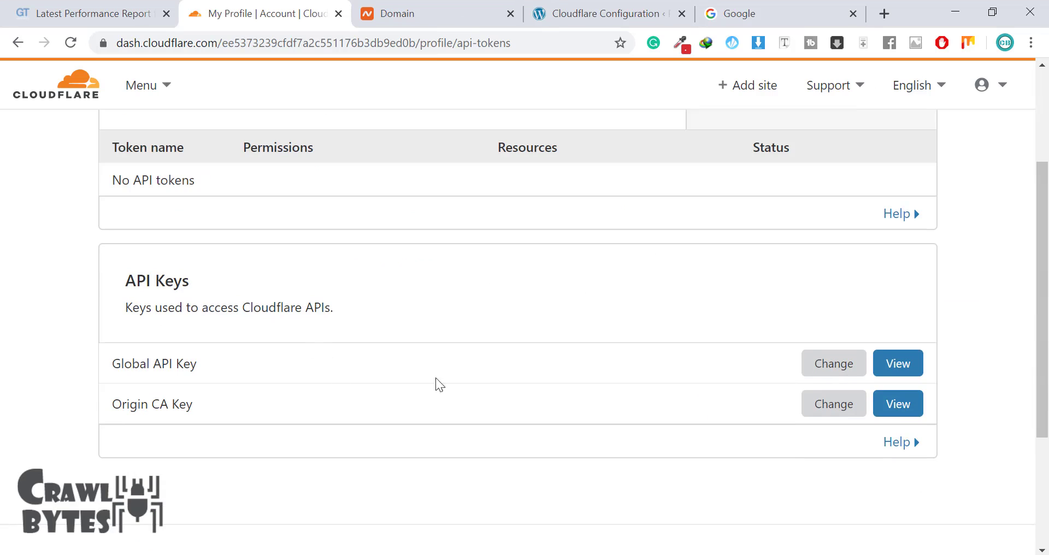
- Reveal and copy the Global API Key by entering the saved account password and completing the human verification
click(916, 373)
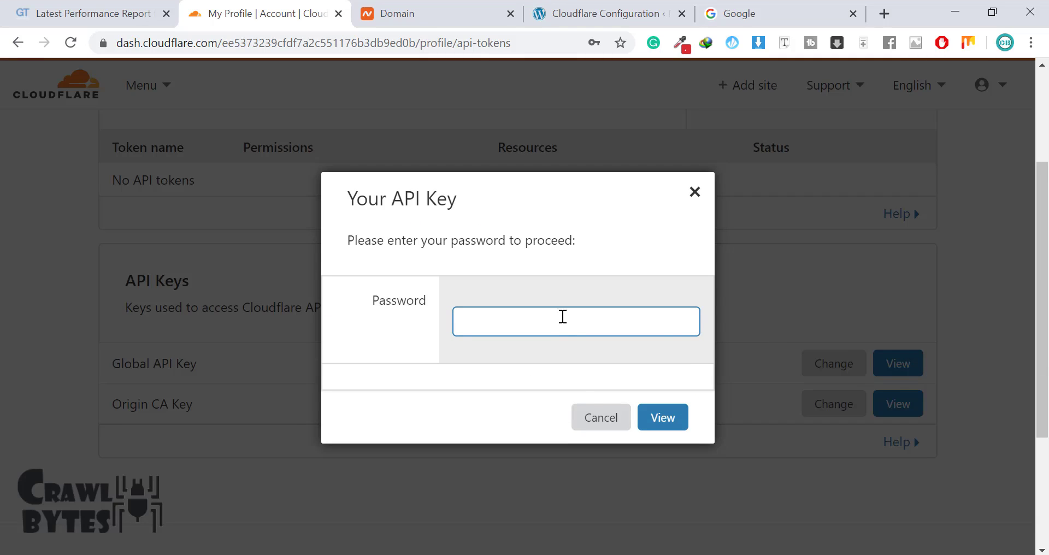
click(563, 316)
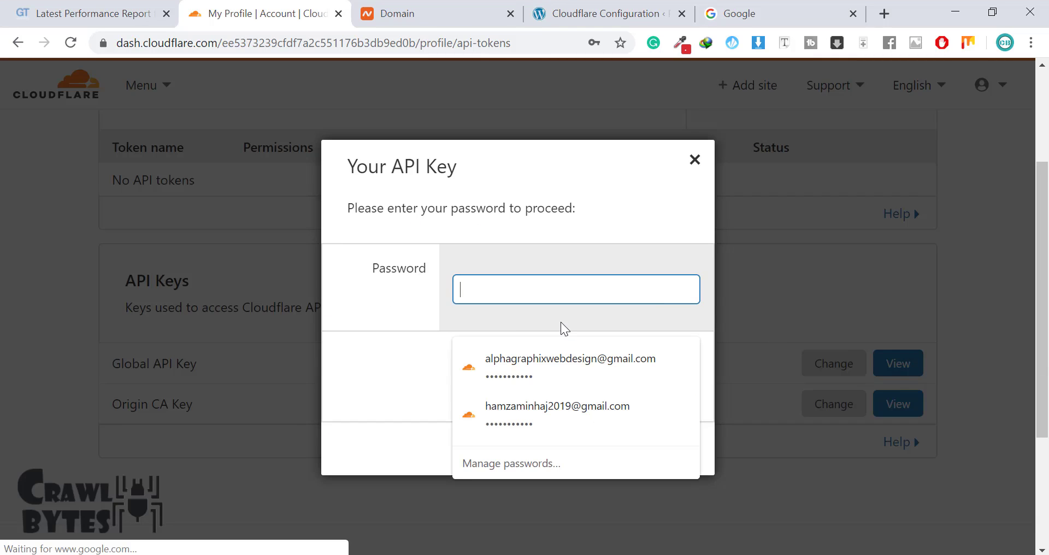
click(610, 355)
click(494, 377)
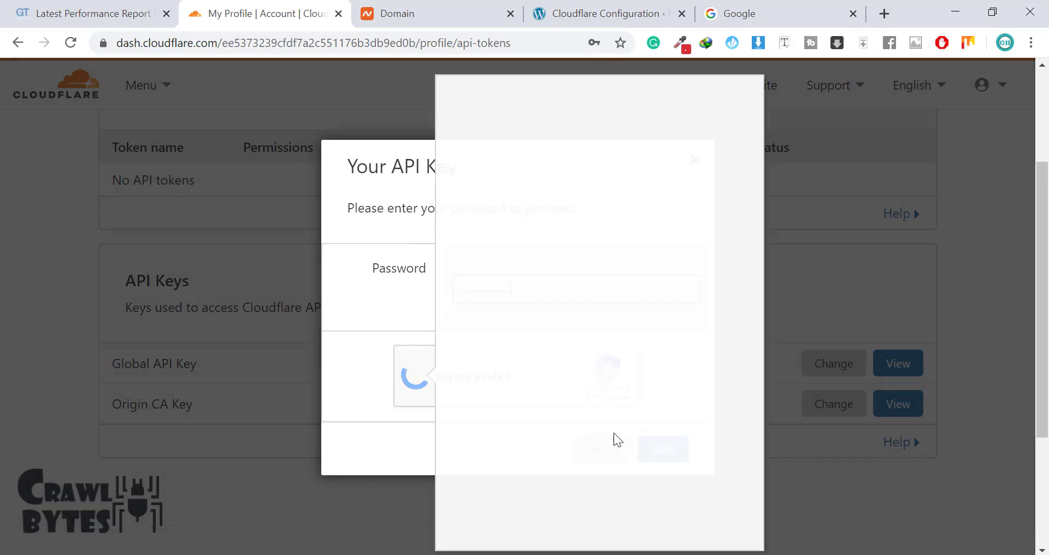
click(478, 350)
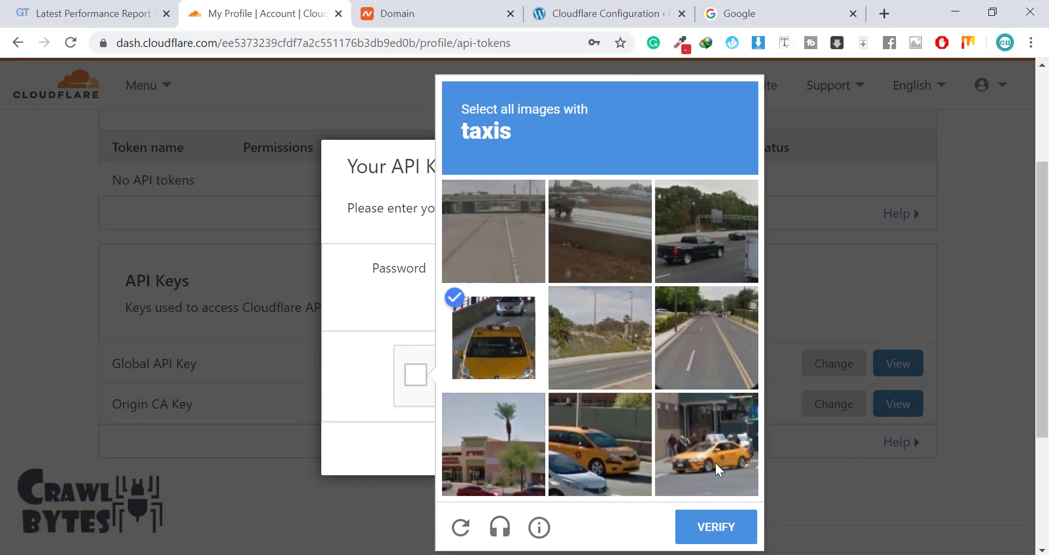
click(714, 461)
click(607, 463)
click(707, 526)
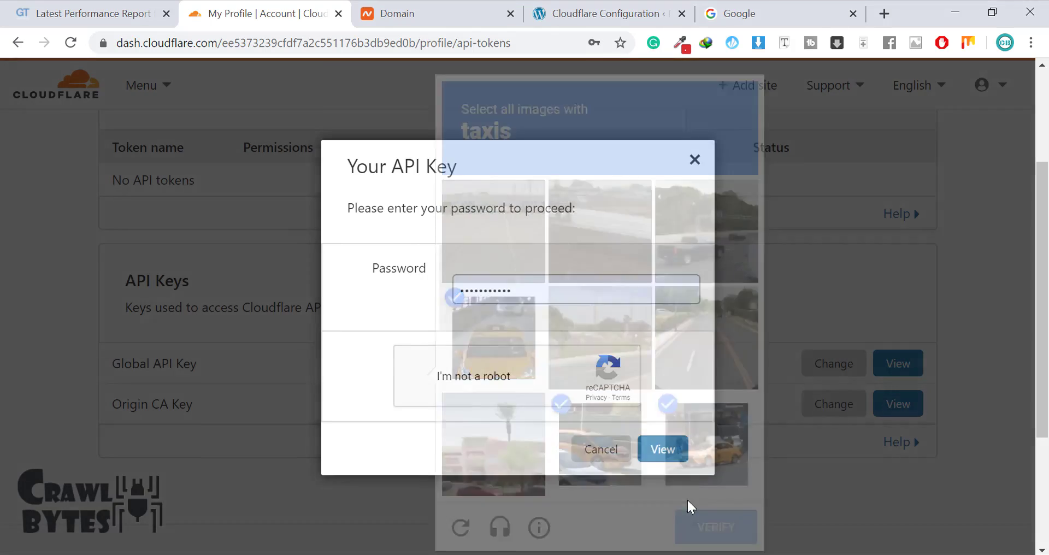
key(Return)
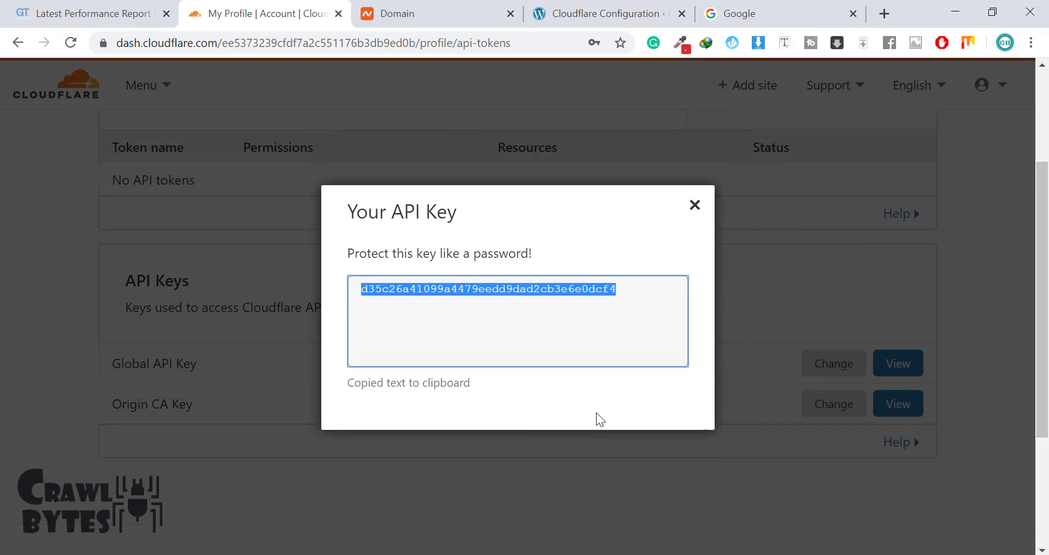
- Return to the Cloudflare plugin in WordPress, paste the API key into its credentials form and save the credentials
click(445, 11)
click(579, 11)
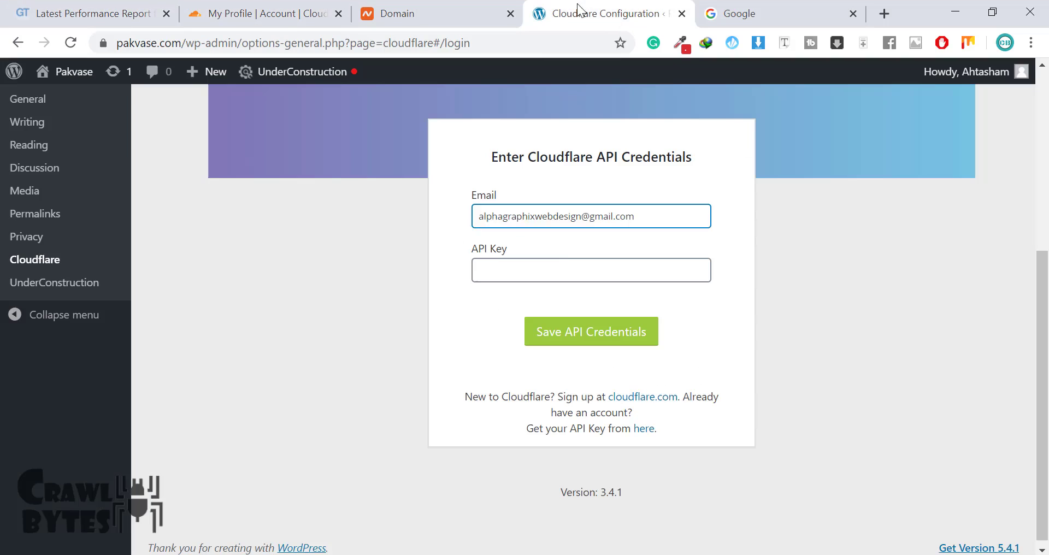
click(556, 264)
key(ctrl+v)
click(581, 339)
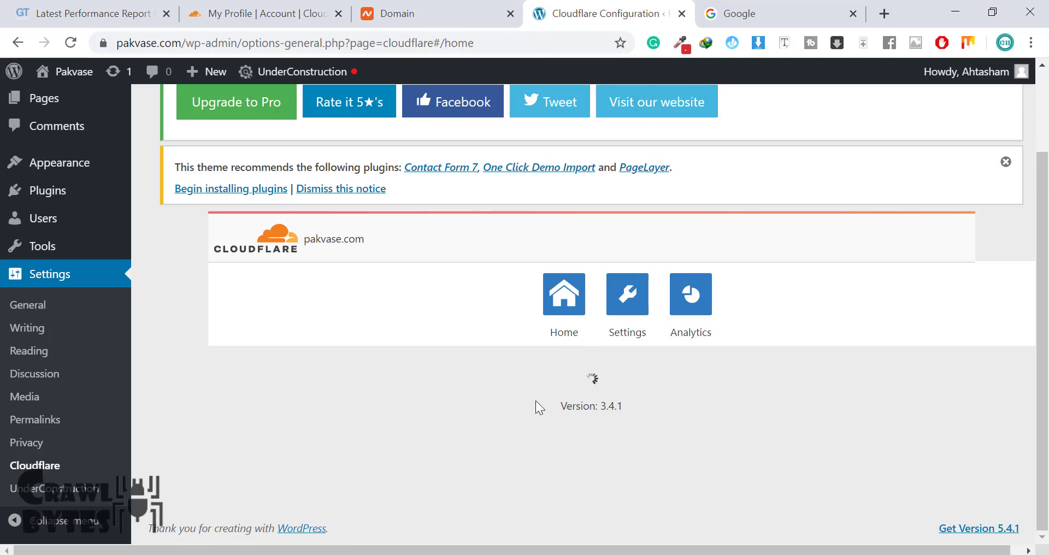
- Turn on Automatic Cache Management on the plugin's home page and confirm enabling it
scroll(548, 373, down, 3)
scroll(464, 321, up, 4)
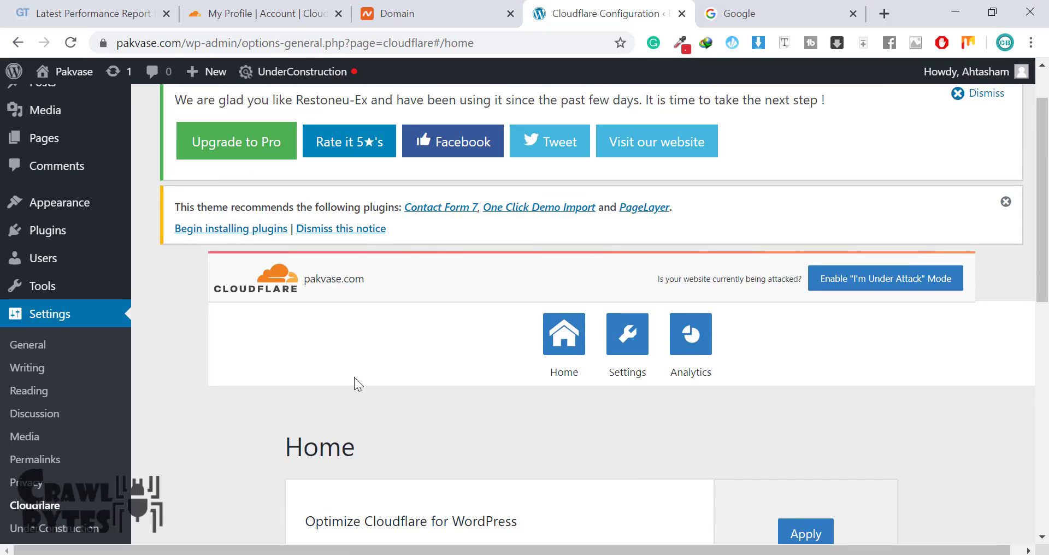
scroll(401, 422, down, 1)
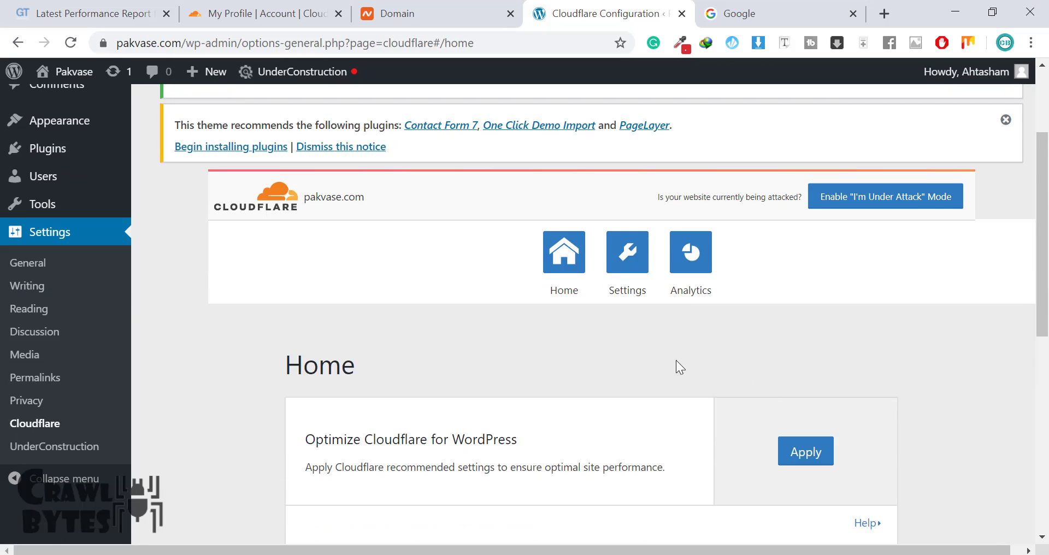
scroll(744, 341, down, 1)
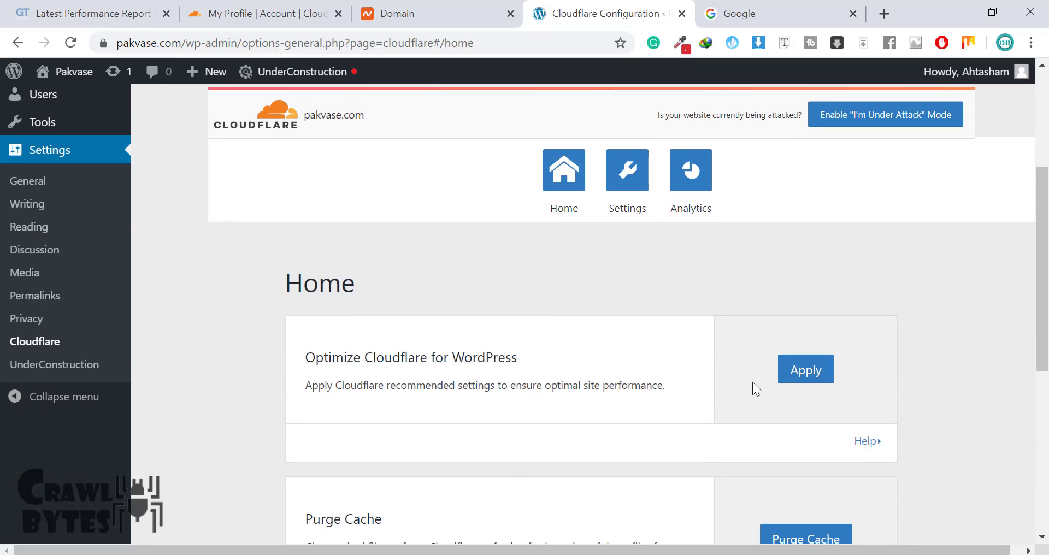
scroll(762, 363, down, 5)
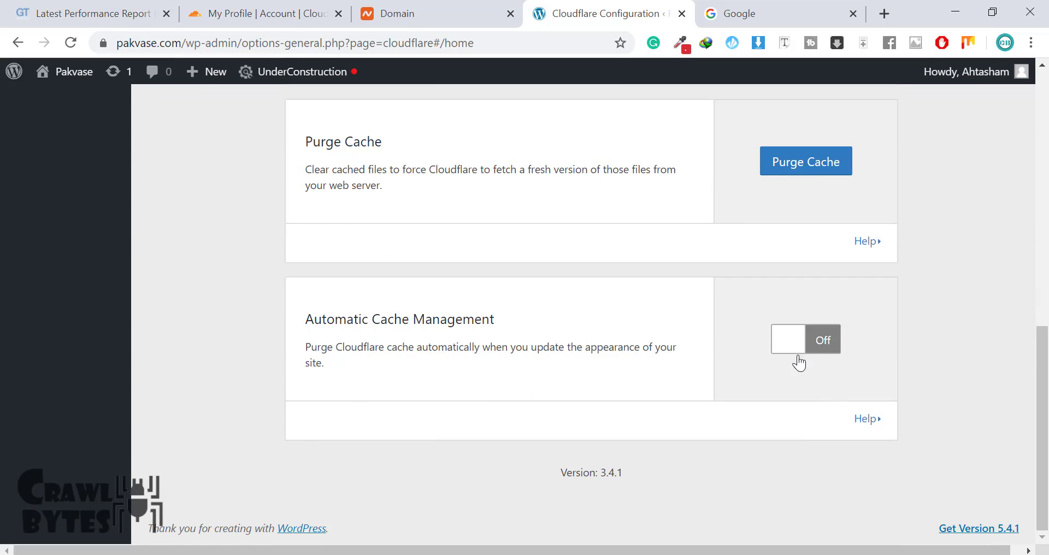
click(824, 352)
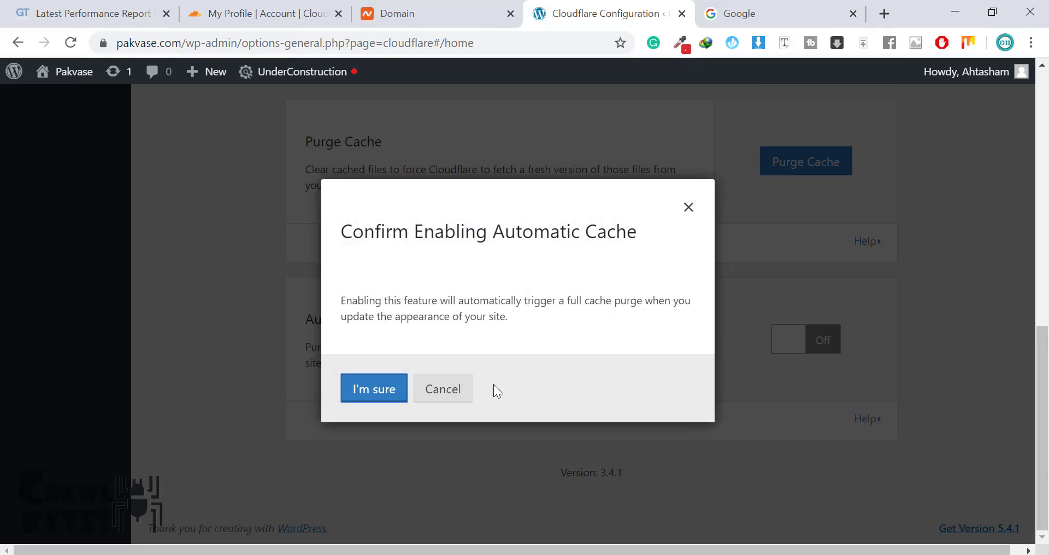
click(367, 389)
- Apply Cloudflare's recommended settings under Optimize Cloudflare for WordPress
scroll(761, 244, up, 1)
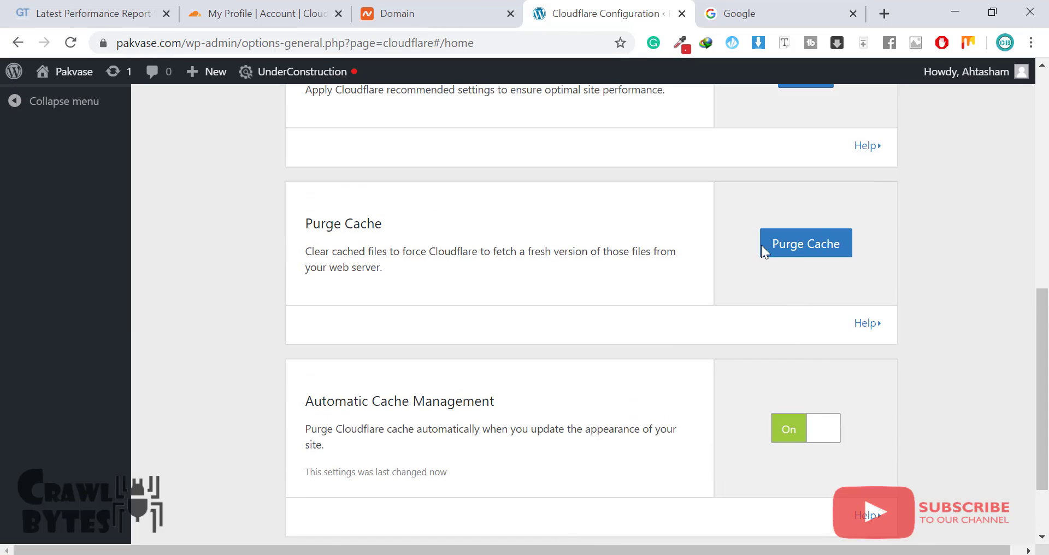
scroll(787, 219, up, 3)
scroll(787, 304, down, 1)
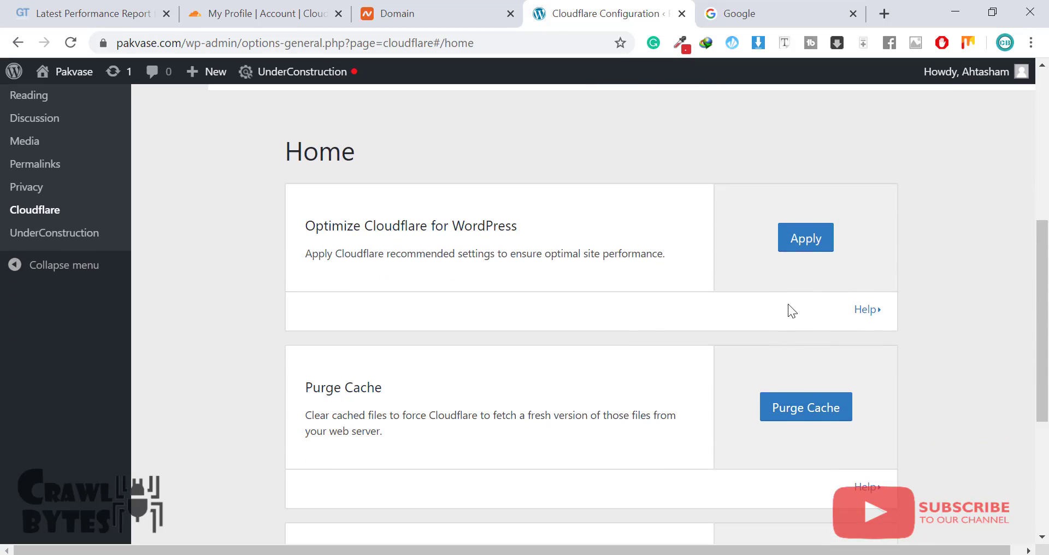
scroll(695, 398, down, 4)
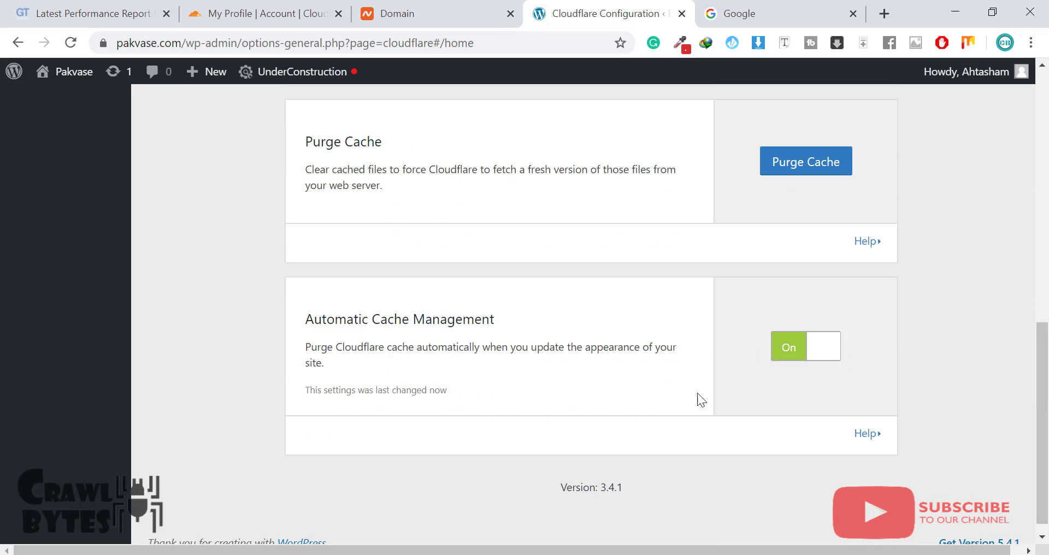
scroll(742, 306, up, 4)
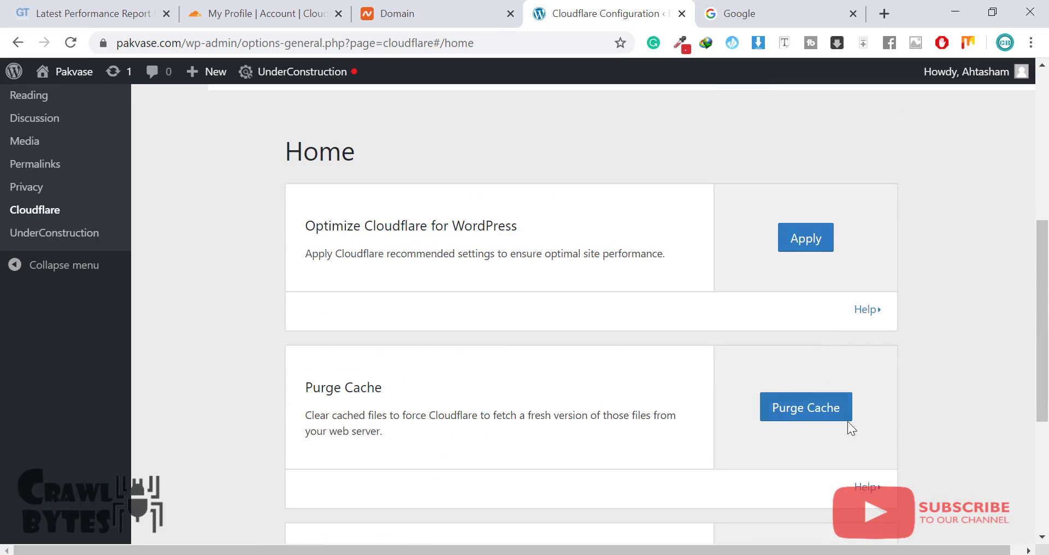
click(805, 250)
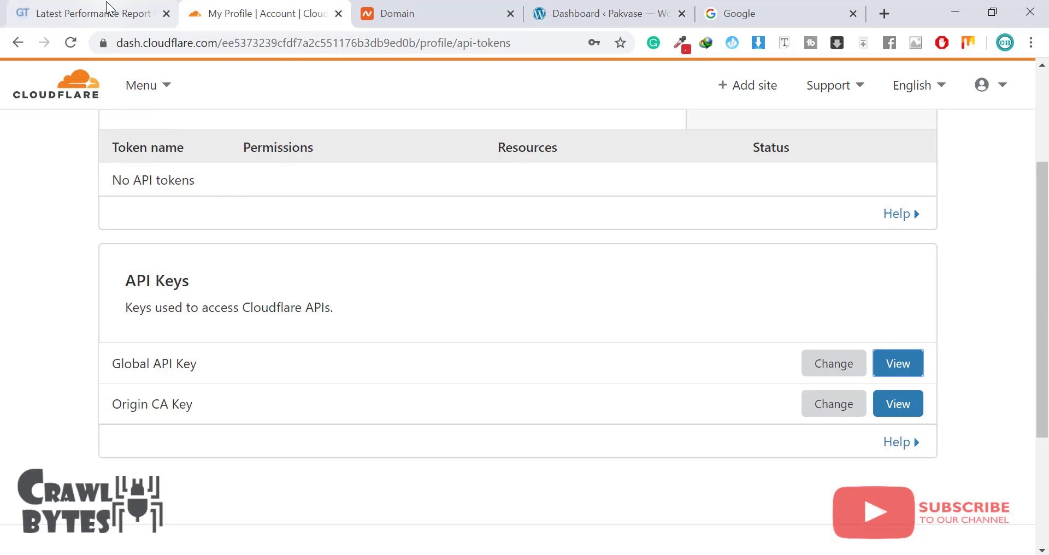
- Check pakvase.com's status on the Cloudflare account home, open the site's overview and return to the site list
scroll(707, 203, up, 3)
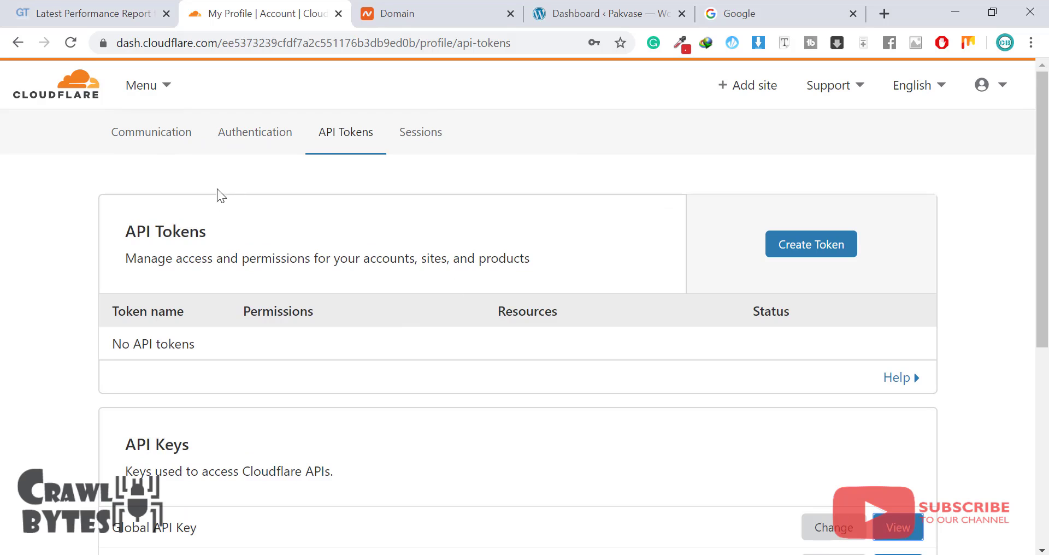
click(58, 103)
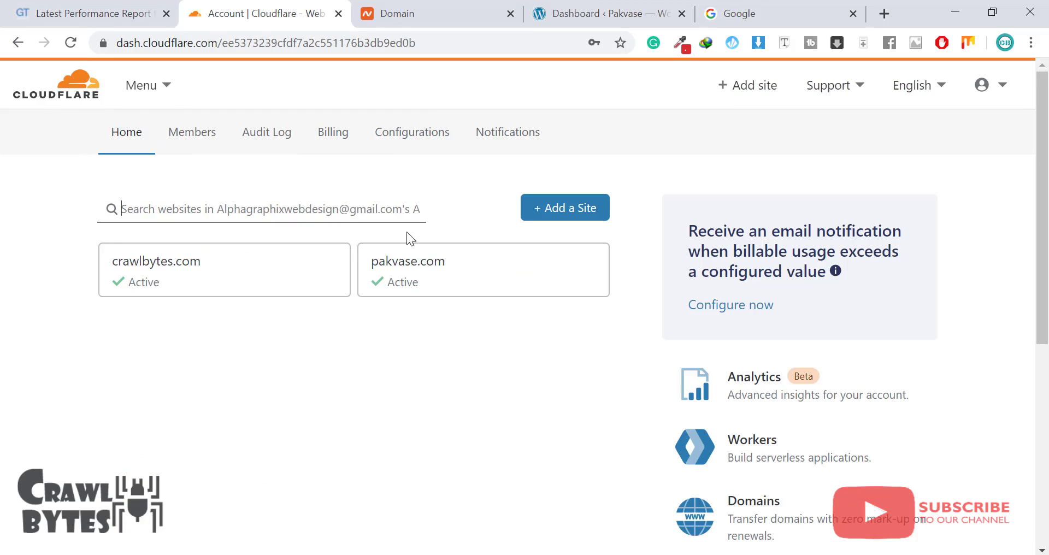
click(418, 272)
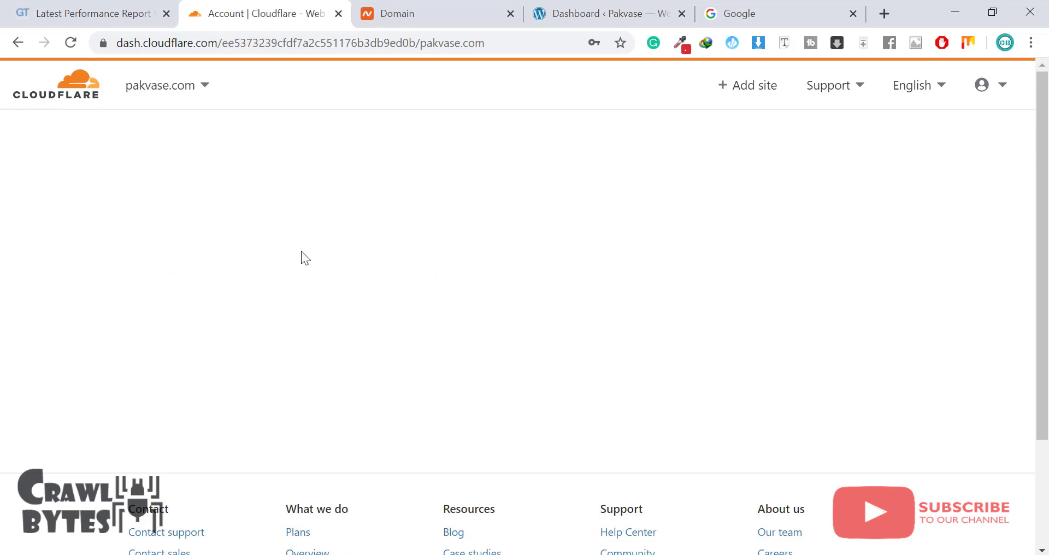
key(alt+Left)
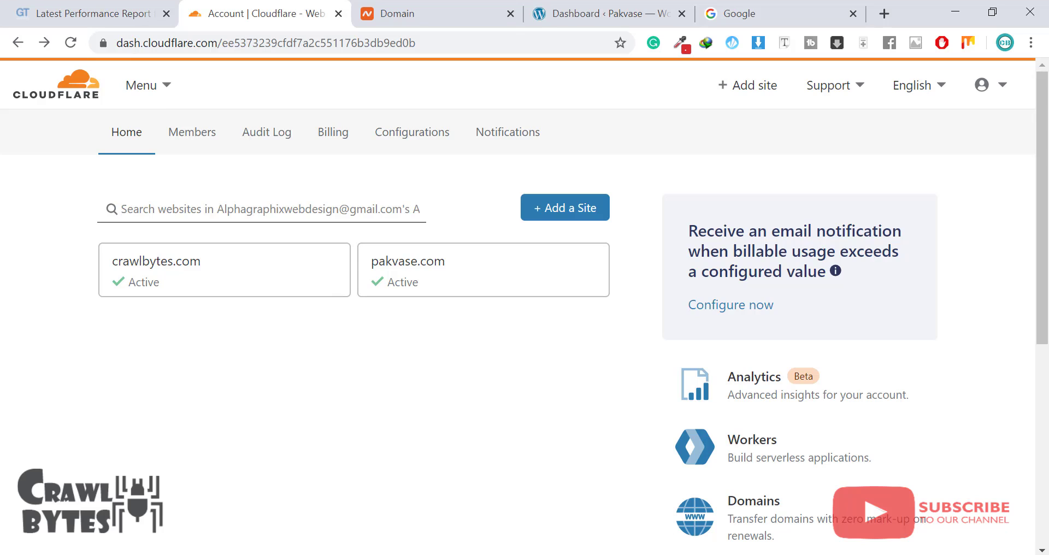
click(586, 554)
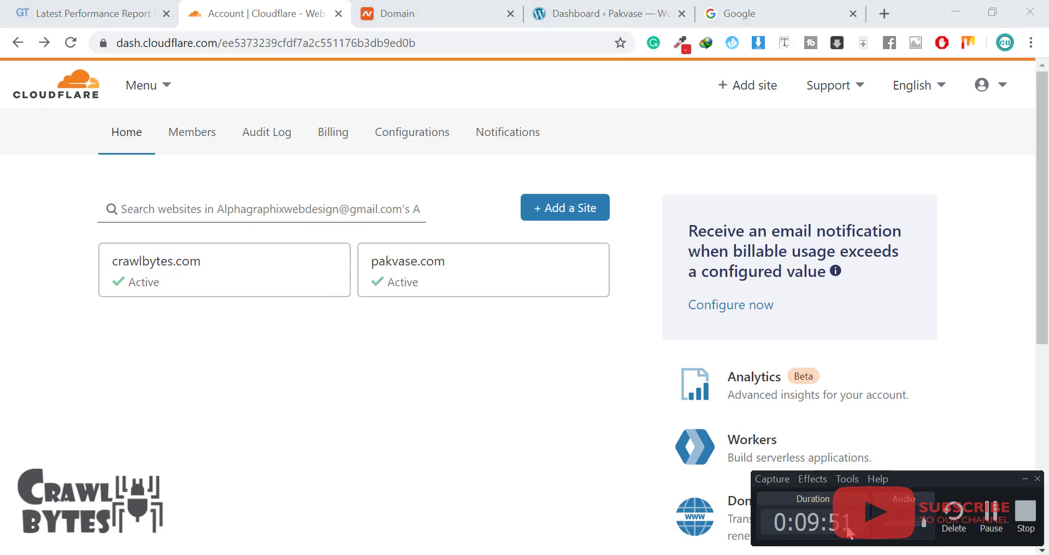